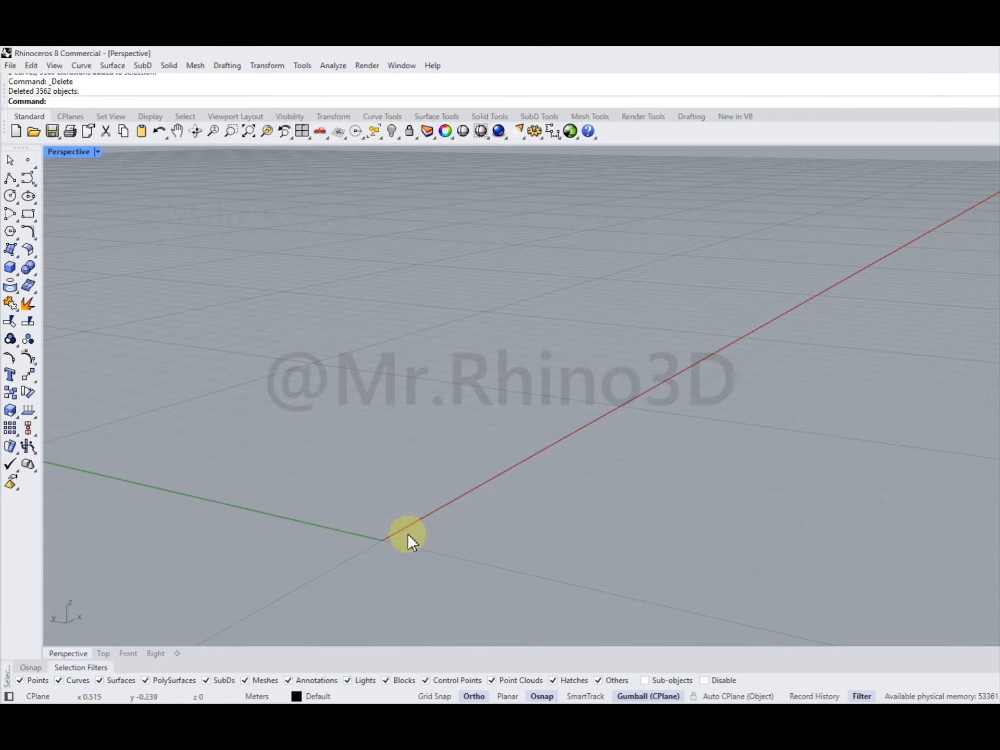
Step: Create a brick-sized box 0.2 m long, 0.1 m wide and 0.05 m high near the origin
mouse_move(431, 542)
right_down()
mouse_move(476, 489)
mouse_move(420, 547)
mouse_move(448, 542)
right_up()
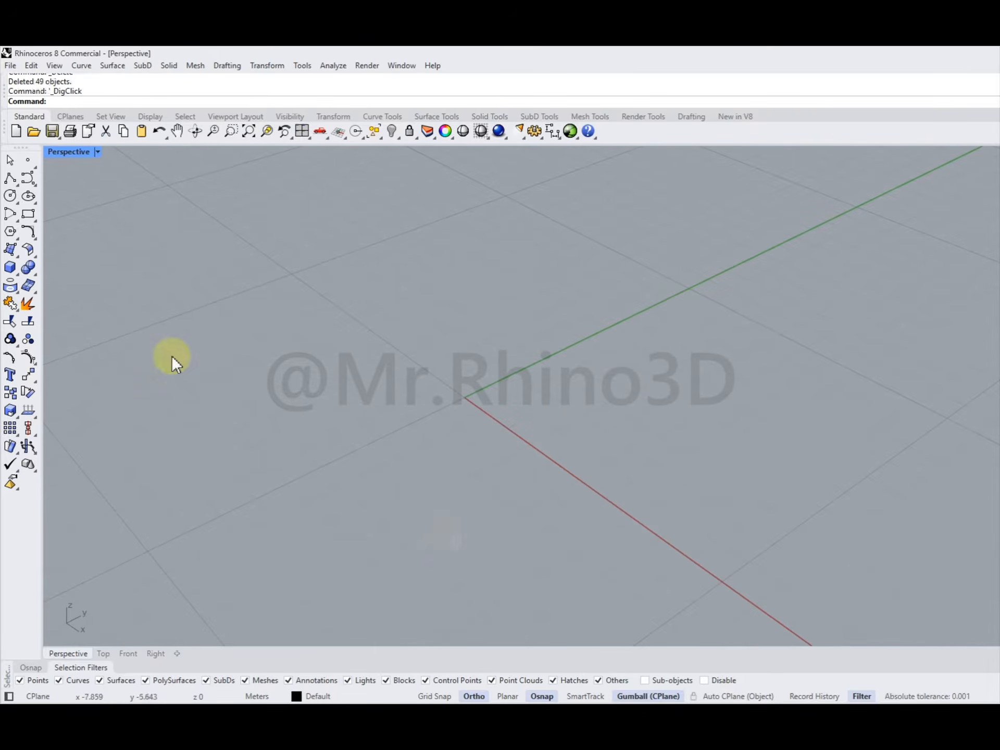
click(11, 266)
right_drag(364, 406, 397, 420)
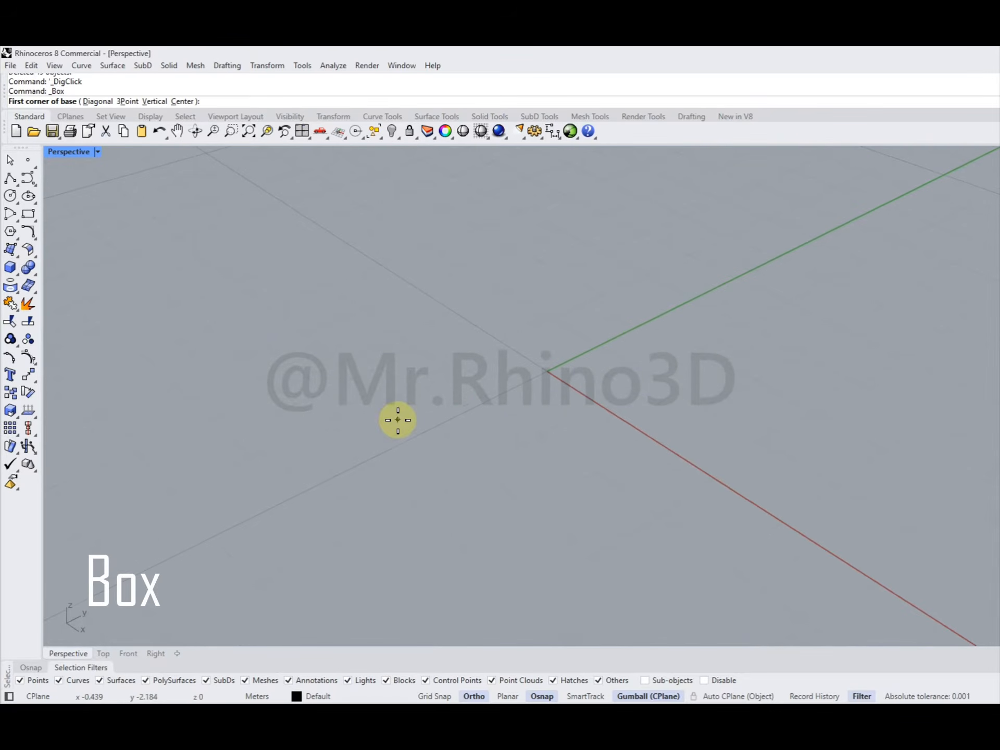
click(458, 417)
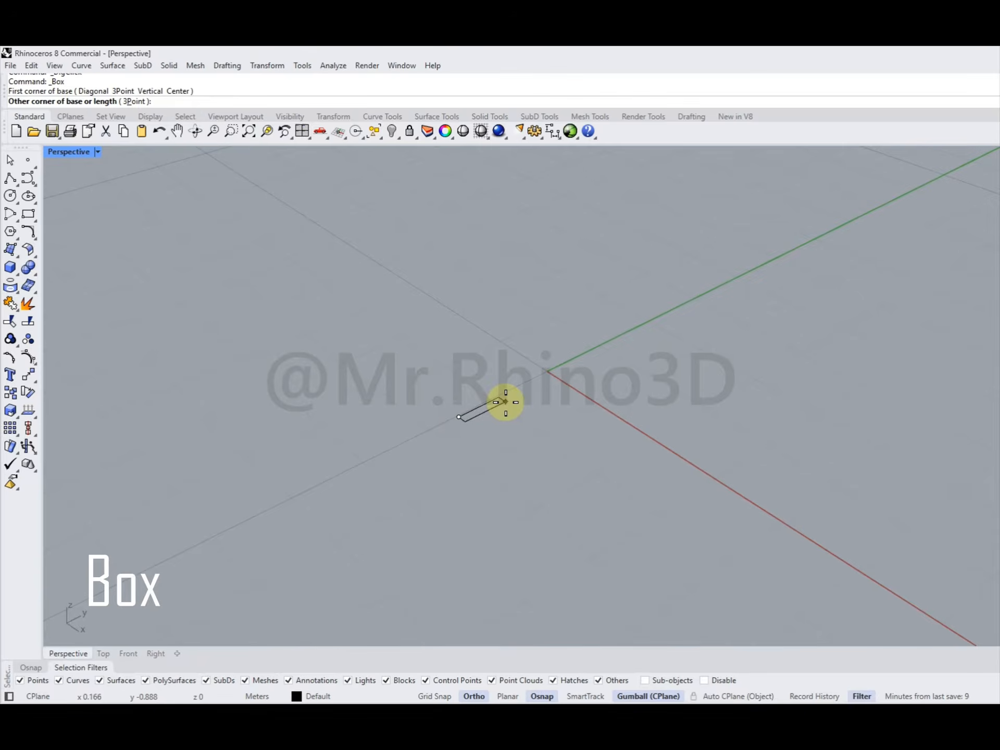
key(Return)
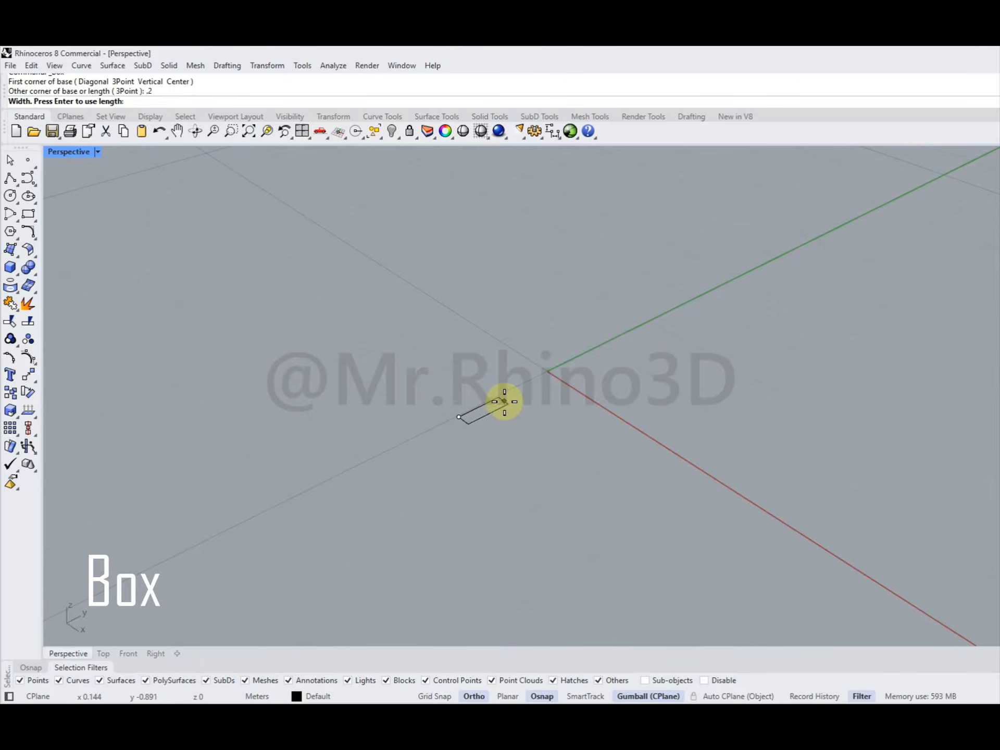
key(Return)
text(.05)
key(Return)
Step: Draw a wavy five-point, degree-3 control point curve starting at the bottom end edge of the brick and running past its other end
scroll(466, 417, up, 5)
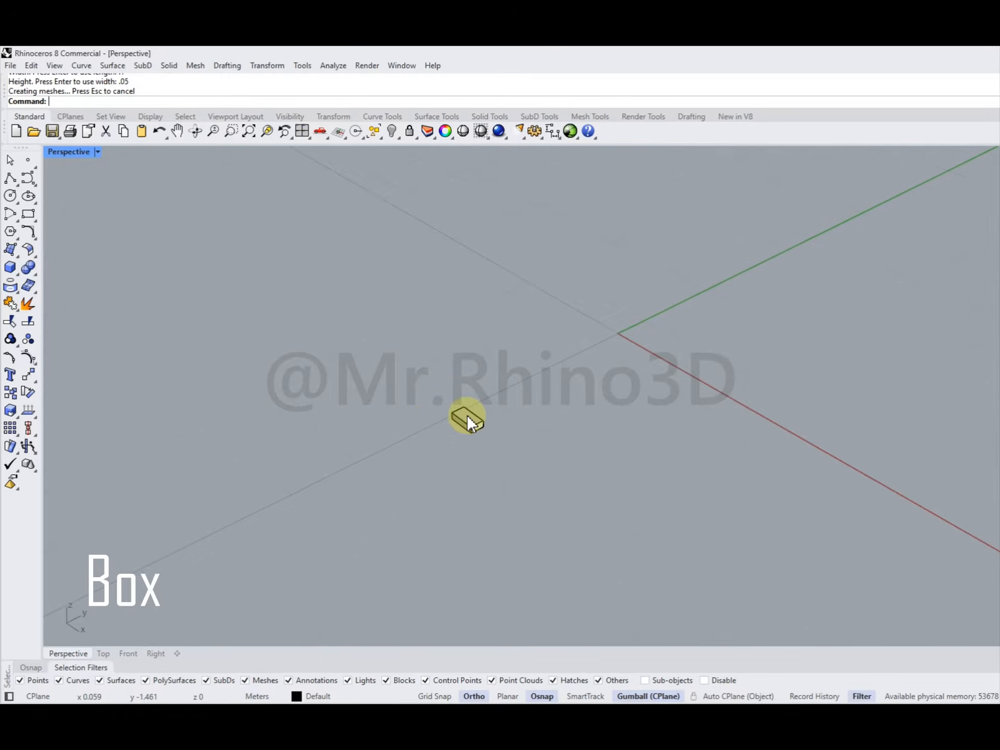
right_drag(483, 415, 580, 426)
click(920, 413)
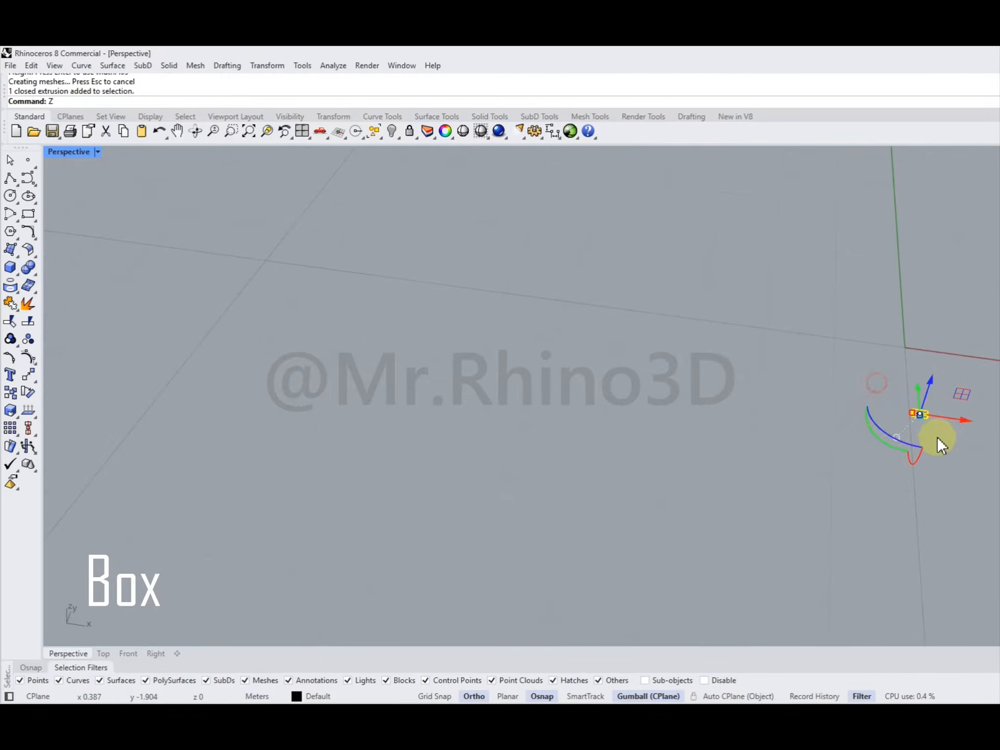
text(zs)
key(Return)
key(Escape)
scroll(570, 370, down, 5)
shift+right_drag(679, 376, 456, 417)
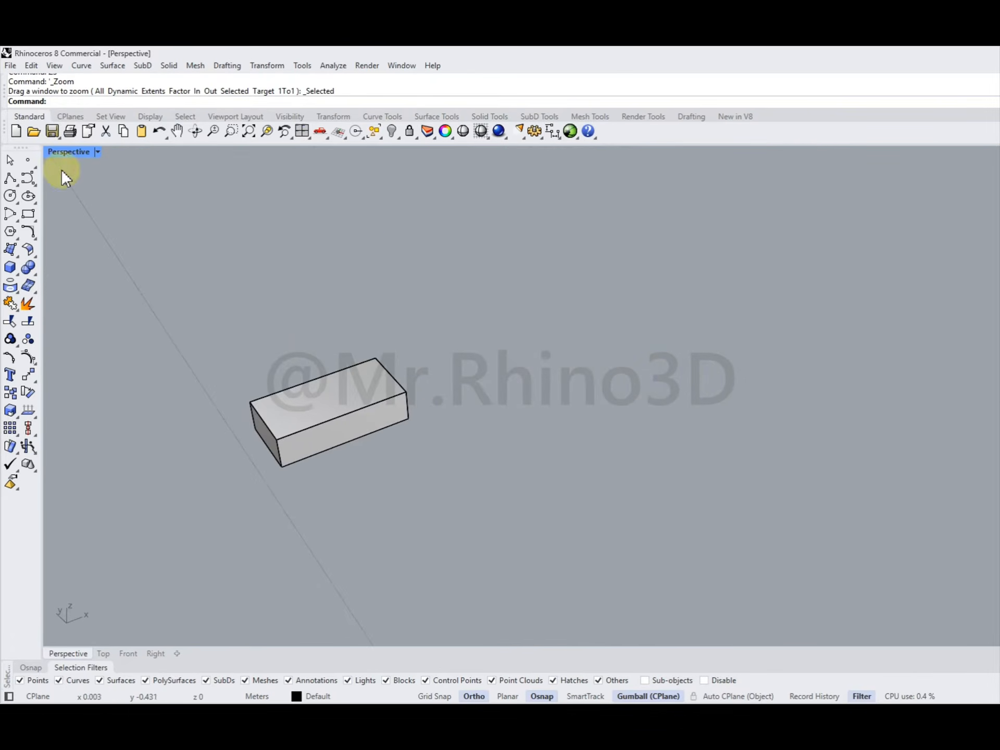
click(27, 179)
click(259, 451)
scroll(270, 446, down, 5)
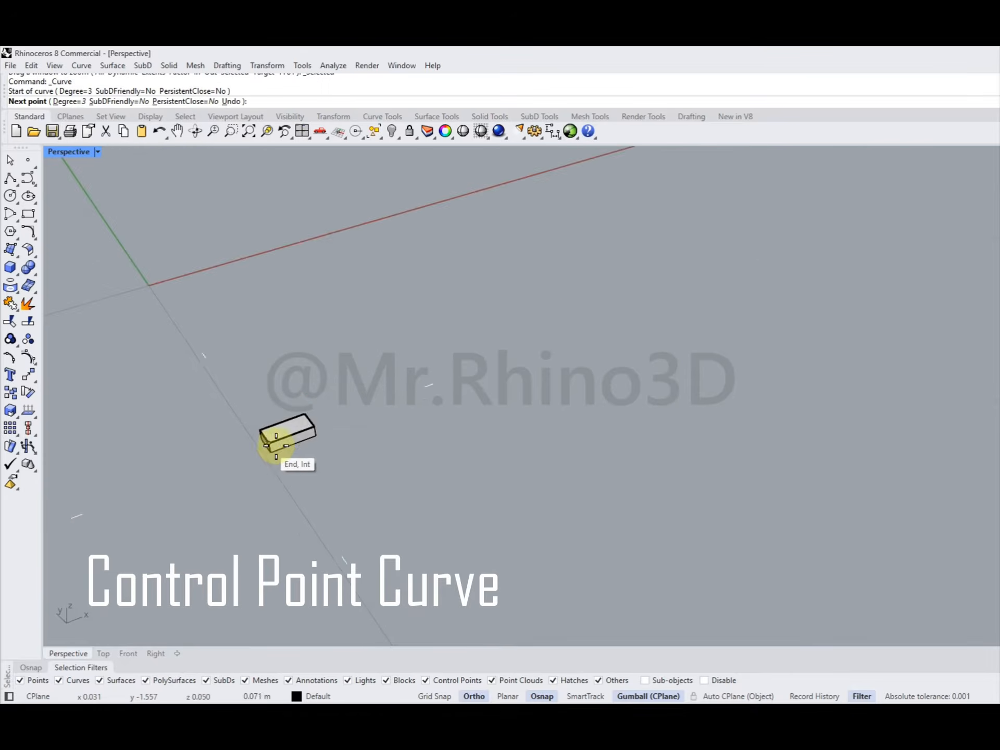
scroll(306, 539, down, 3)
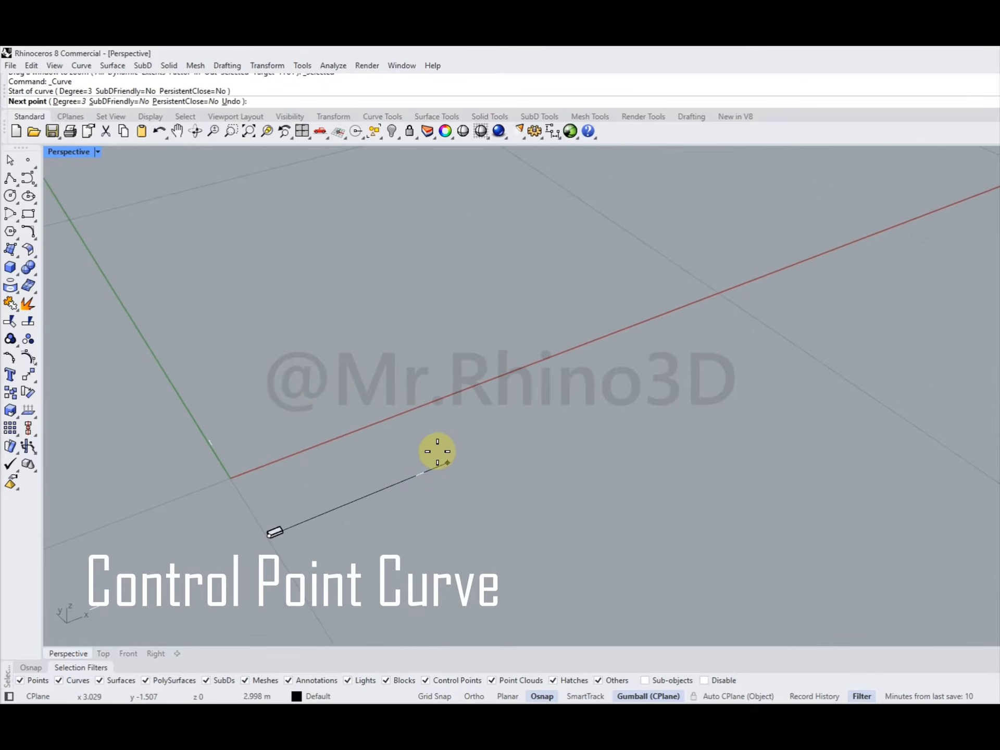
click(448, 462)
click(588, 456)
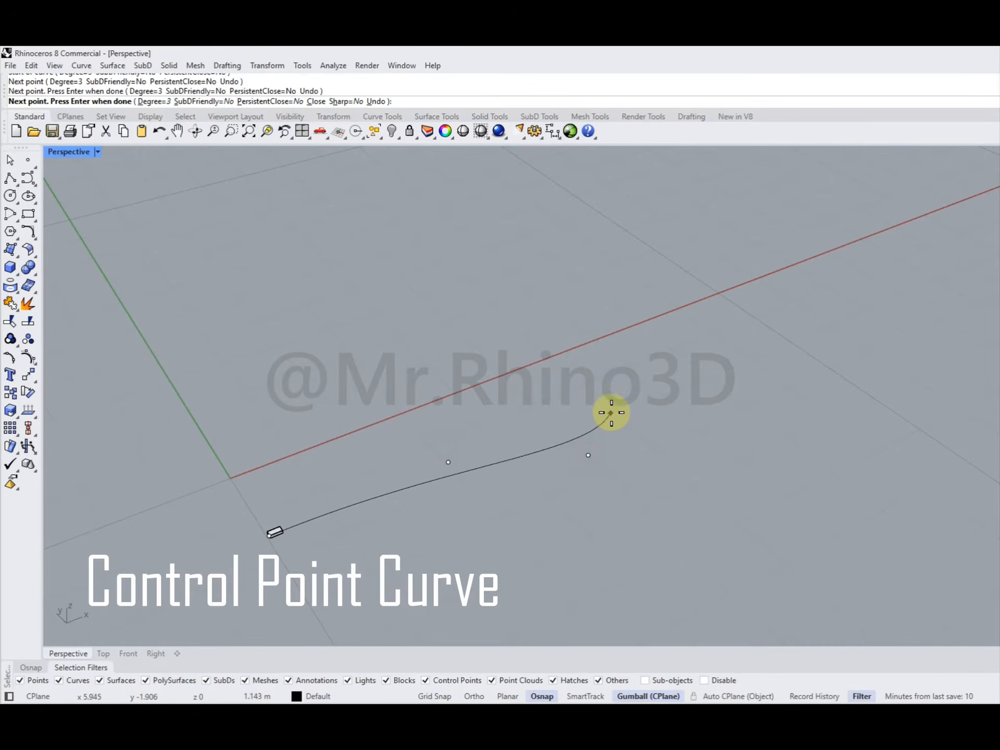
click(609, 376)
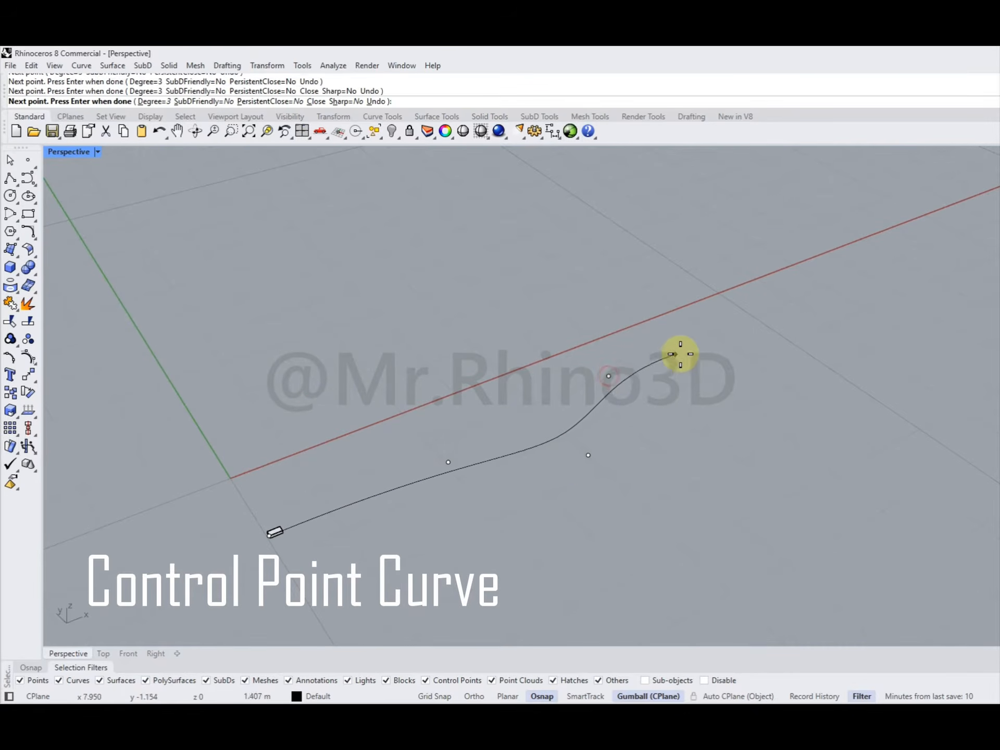
click(700, 330)
key(Return)
Step: Copy the brick half a brick length along on top of the first one, and raise the copy by 0.01 m
shift+right_drag(561, 442, 271, 532)
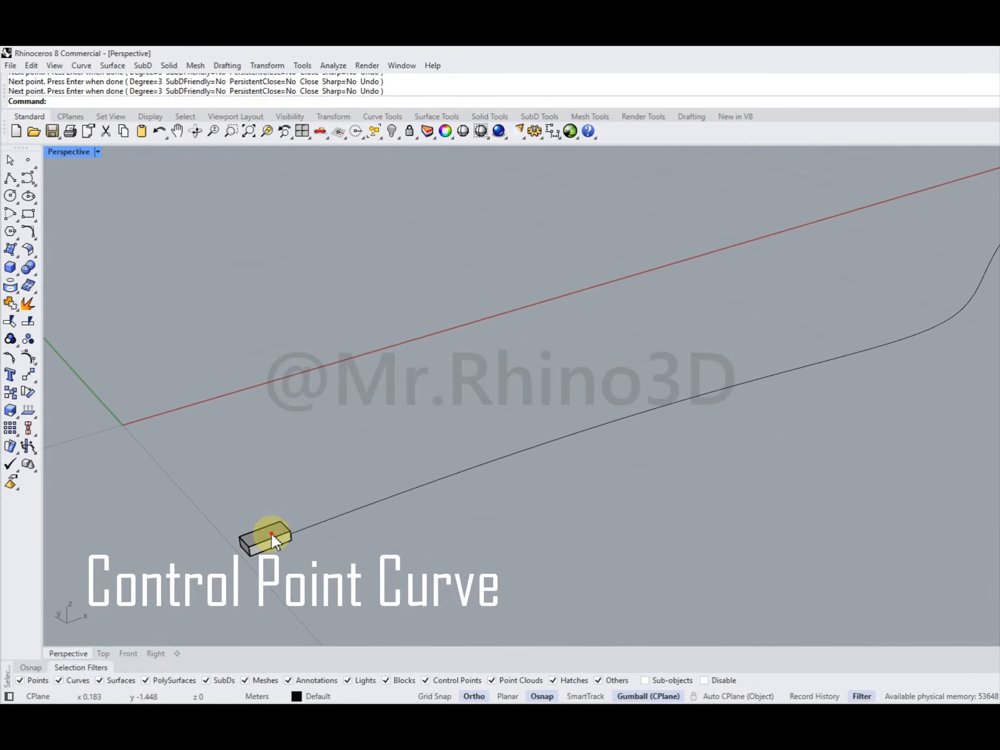
click(271, 533)
click(15, 396)
click(71, 422)
scroll(283, 554, up, 2)
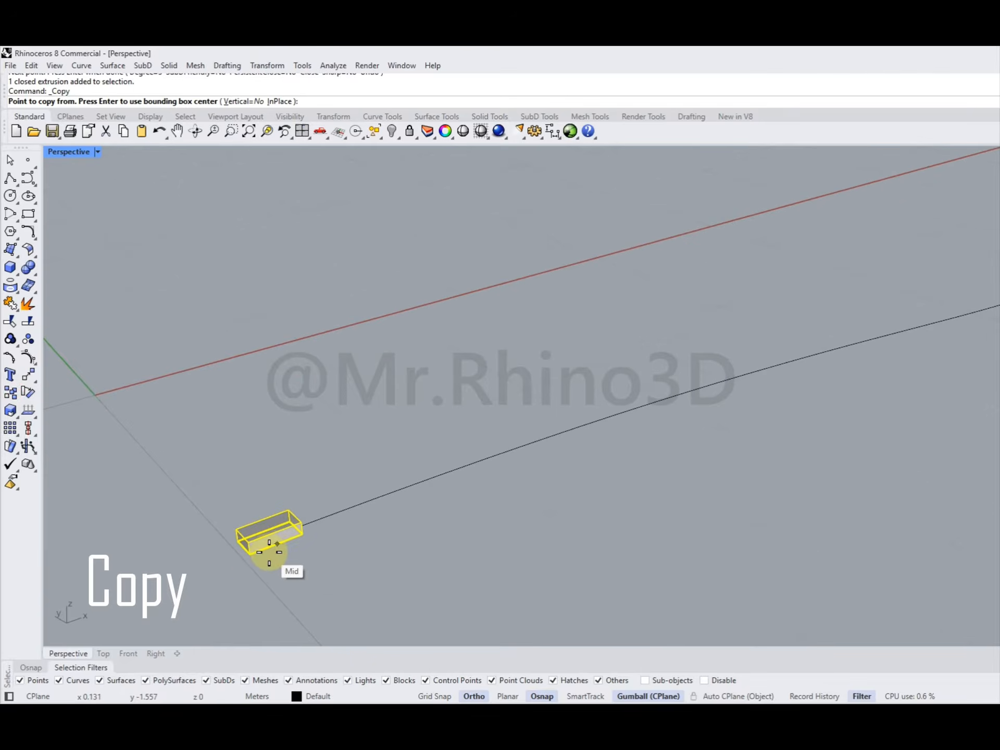
click(276, 548)
click(315, 502)
key(Return)
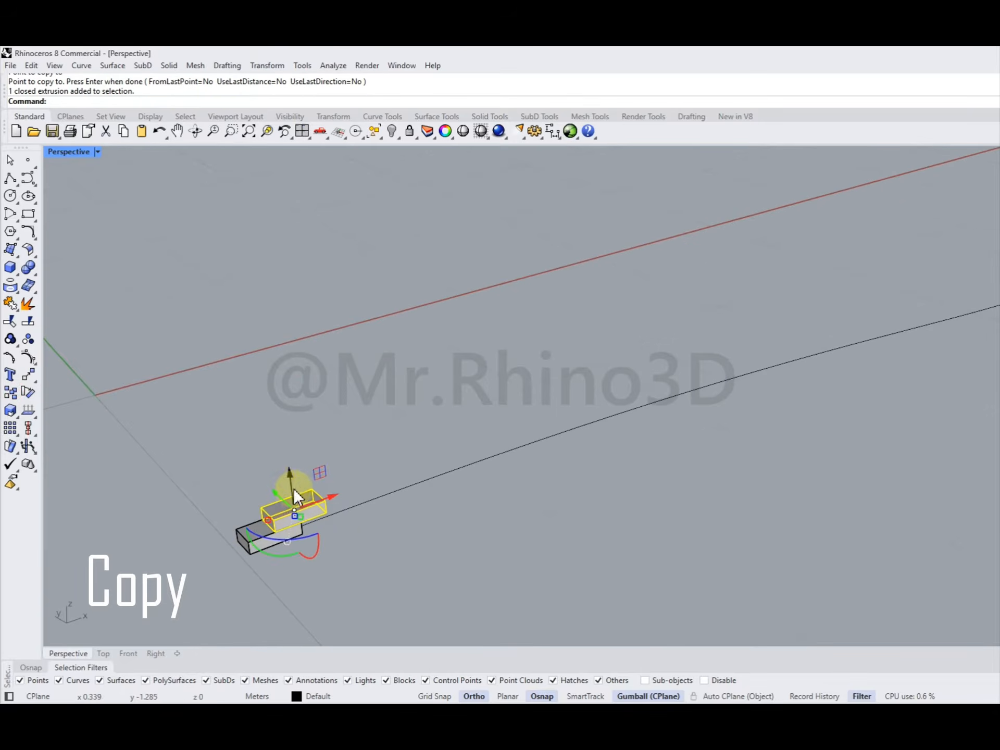
click(290, 474)
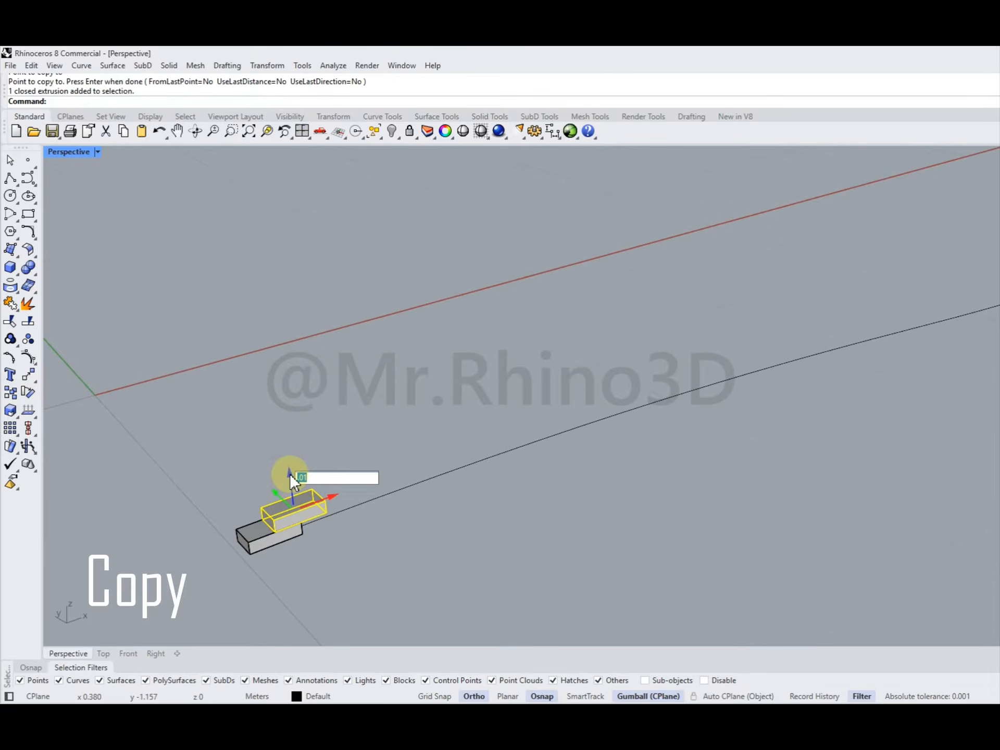
key(Return)
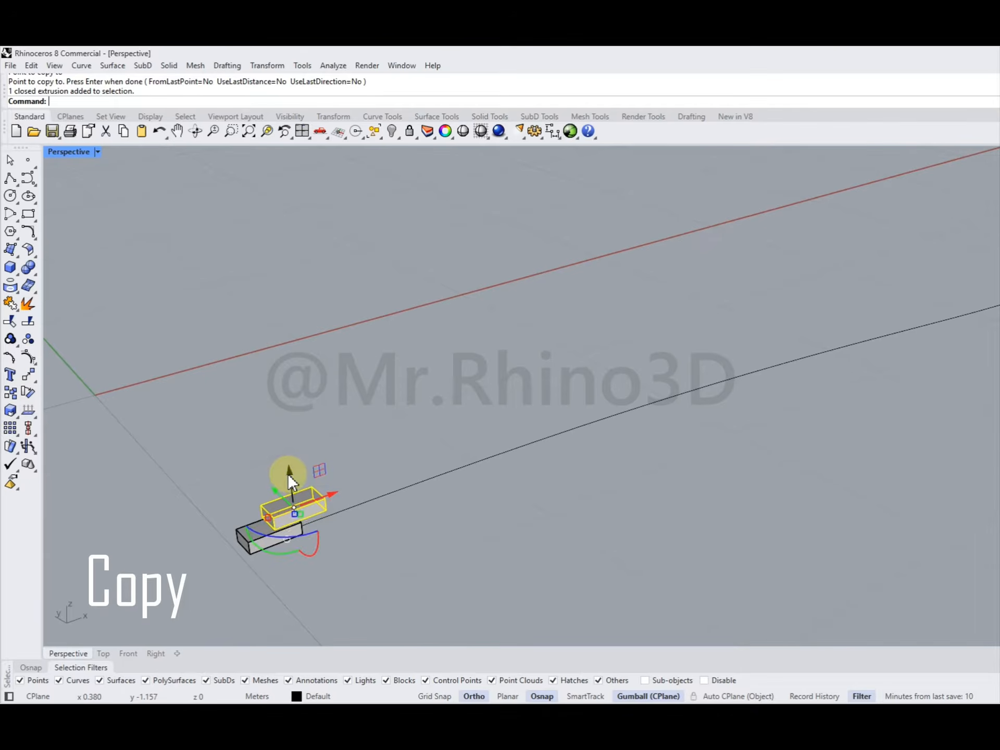
Step: Copy the pair of bricks straight up by 0.12 m
shift+click(244, 555)
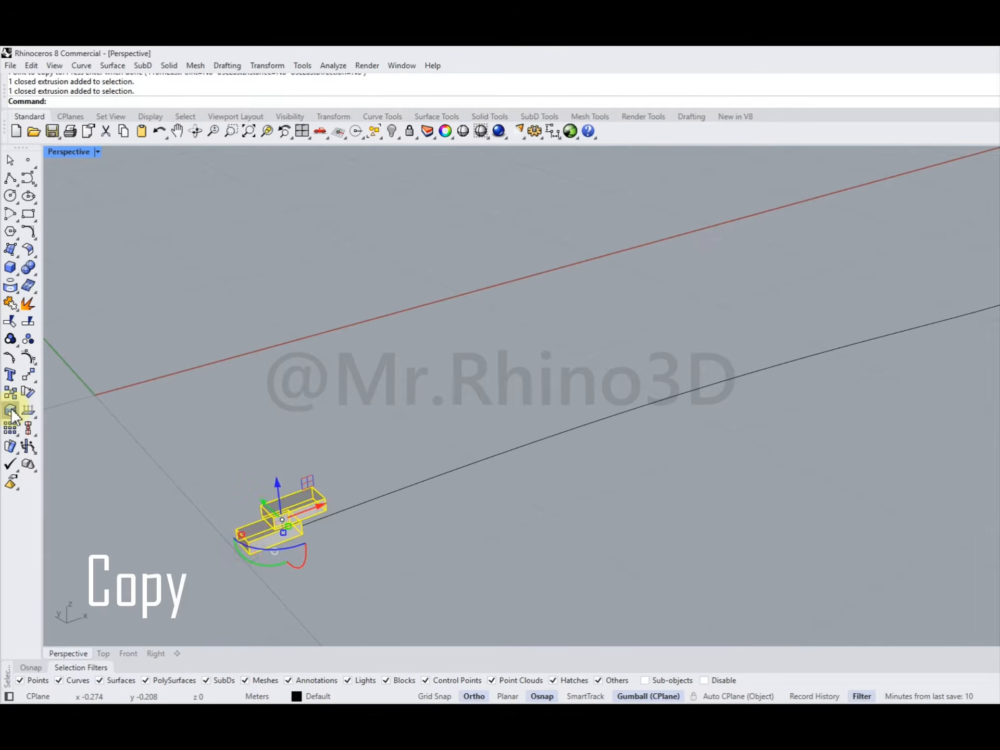
click(10, 395)
click(250, 543)
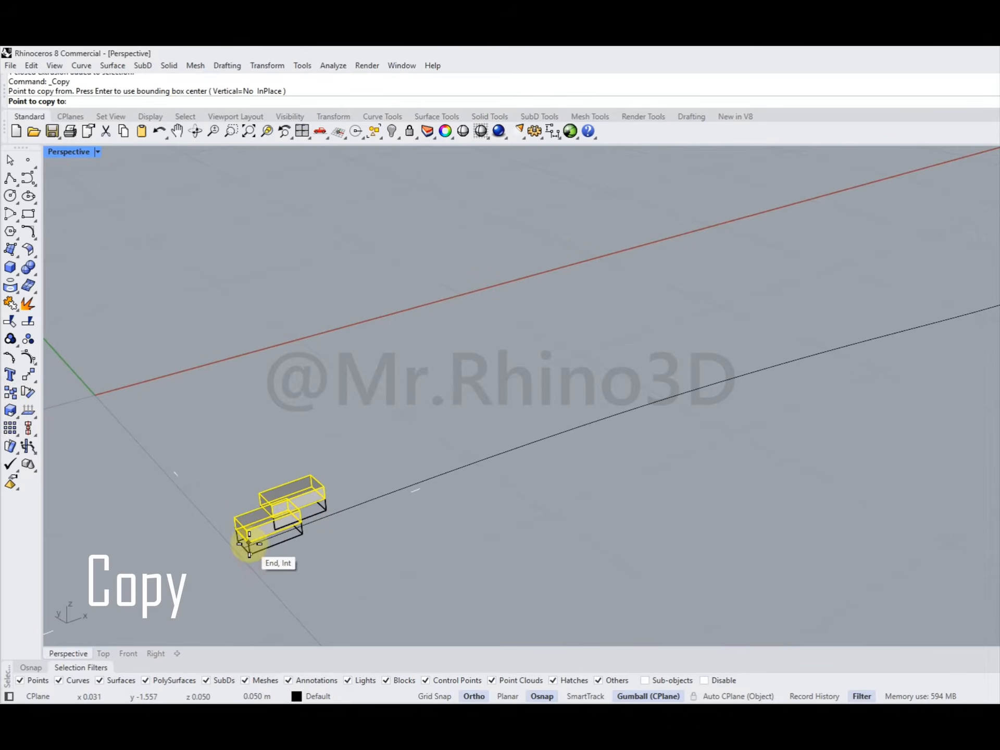
text(.12)
key(Return)
click(249, 500)
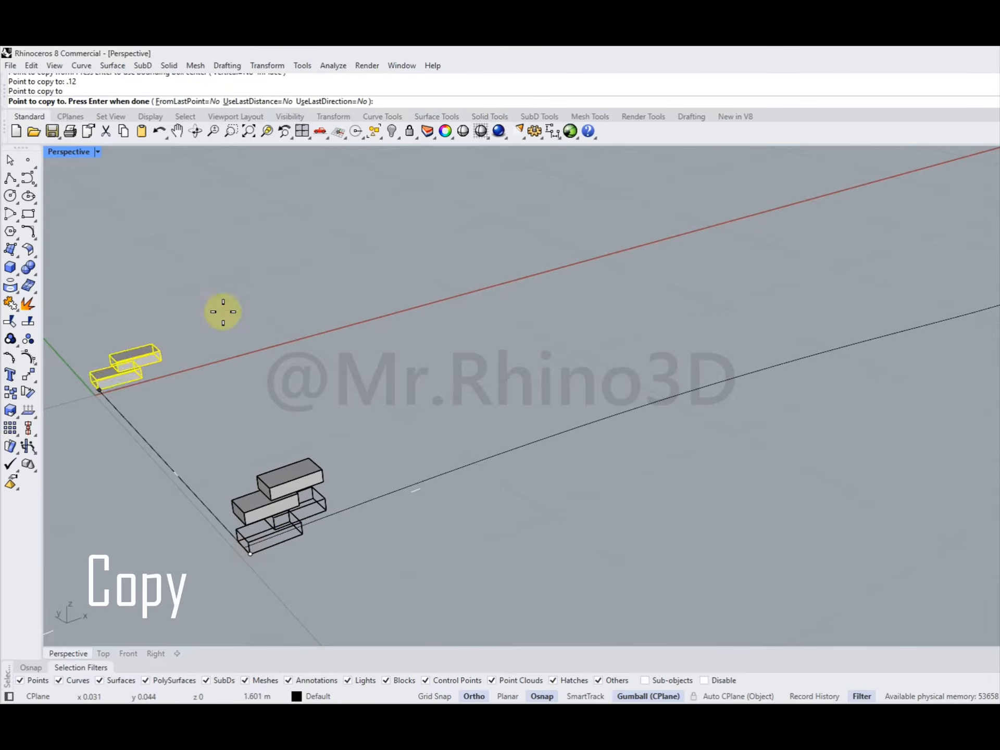
Step: Turn on FromLastPoint, UseLastDistance and UseLastDirection for the copy and stack repeated brick pairs into a column about 2.4 m tall
click(210, 103)
click(252, 102)
click(330, 102)
scroll(362, 290, down, 5)
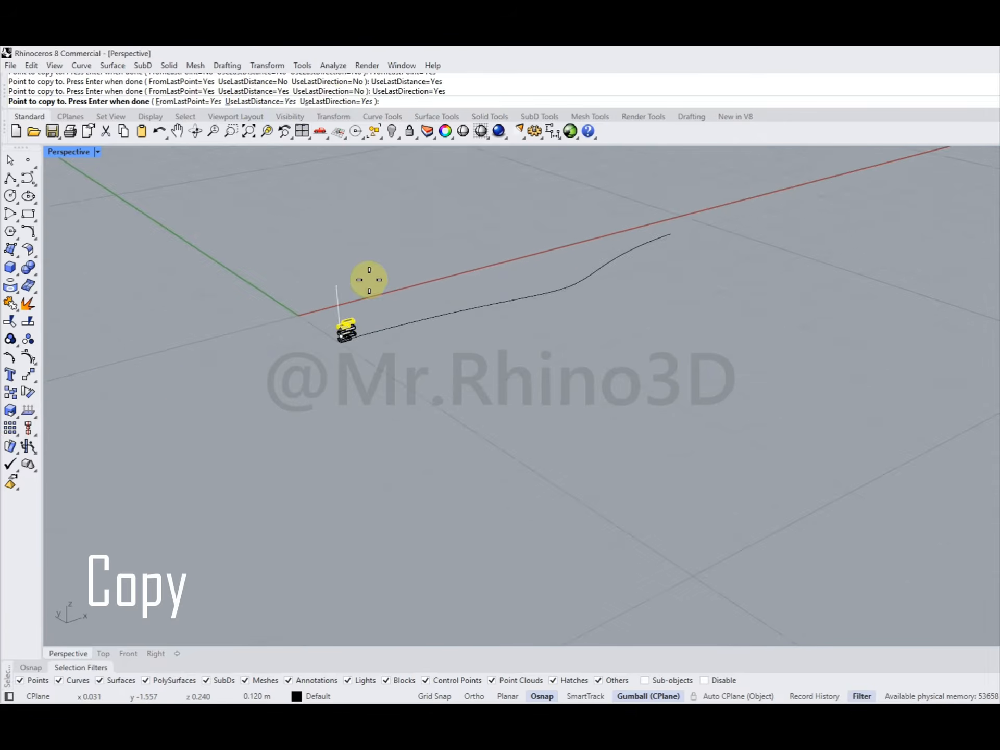
click(313, 414)
click(309, 411)
click(316, 383)
click(317, 379)
click(318, 375)
click(319, 370)
click(323, 353)
click(324, 349)
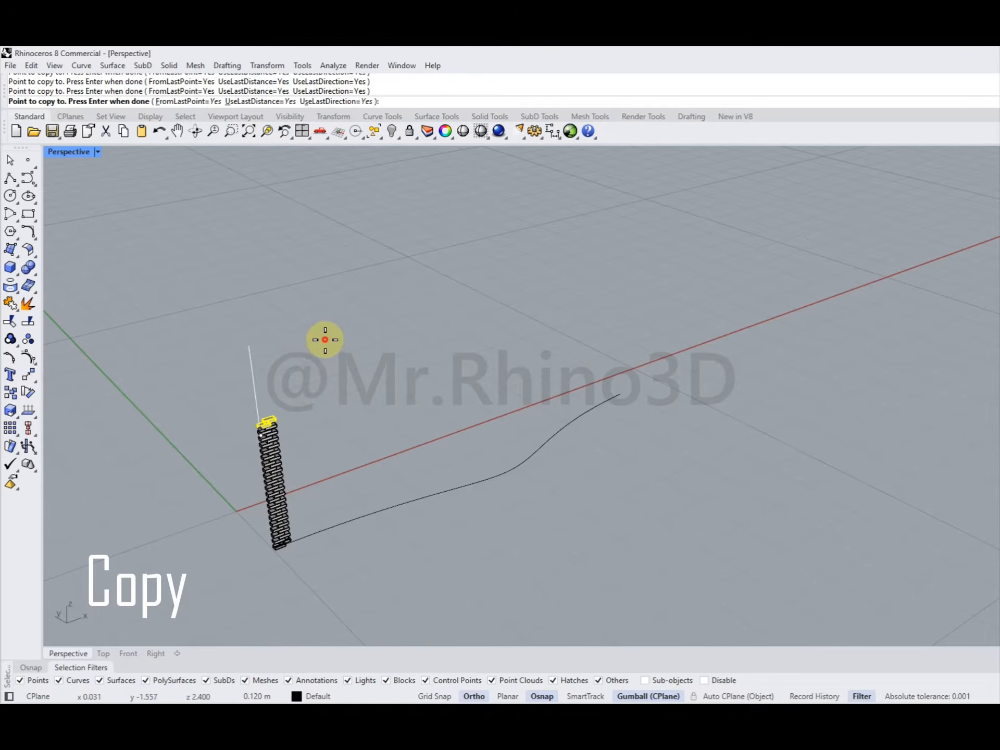
key(Return)
Step: Turn on Record History and run Array Along Curve on the whole brick column, using the wavy curve as path
scroll(277, 536, up, 2)
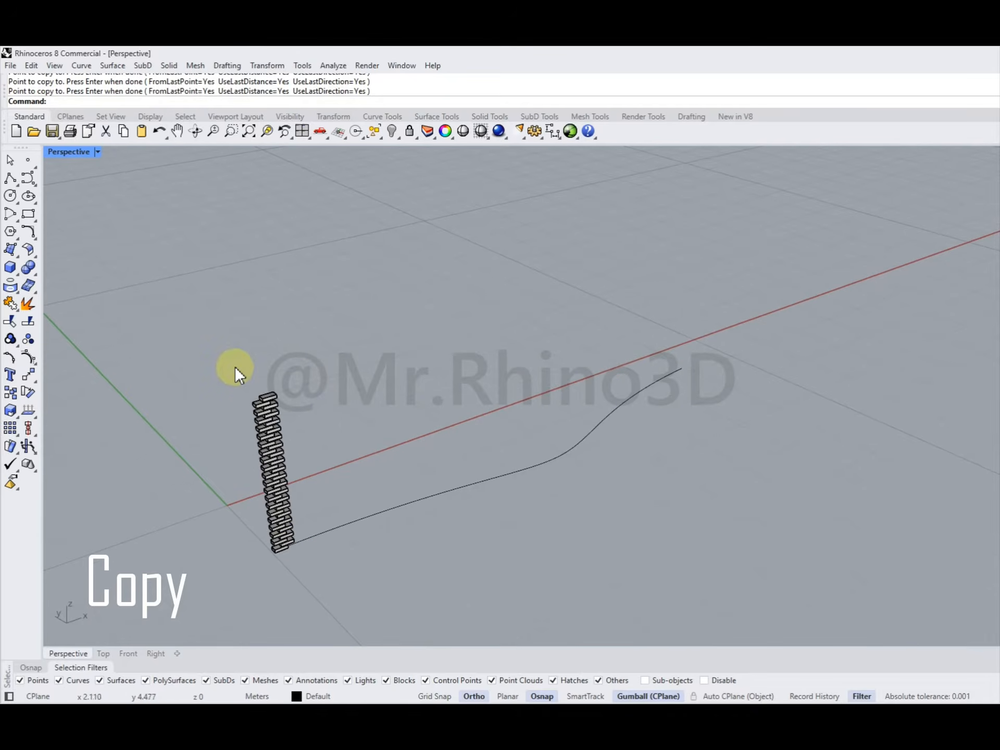
scroll(321, 477, up, 2)
scroll(307, 482, up, 1)
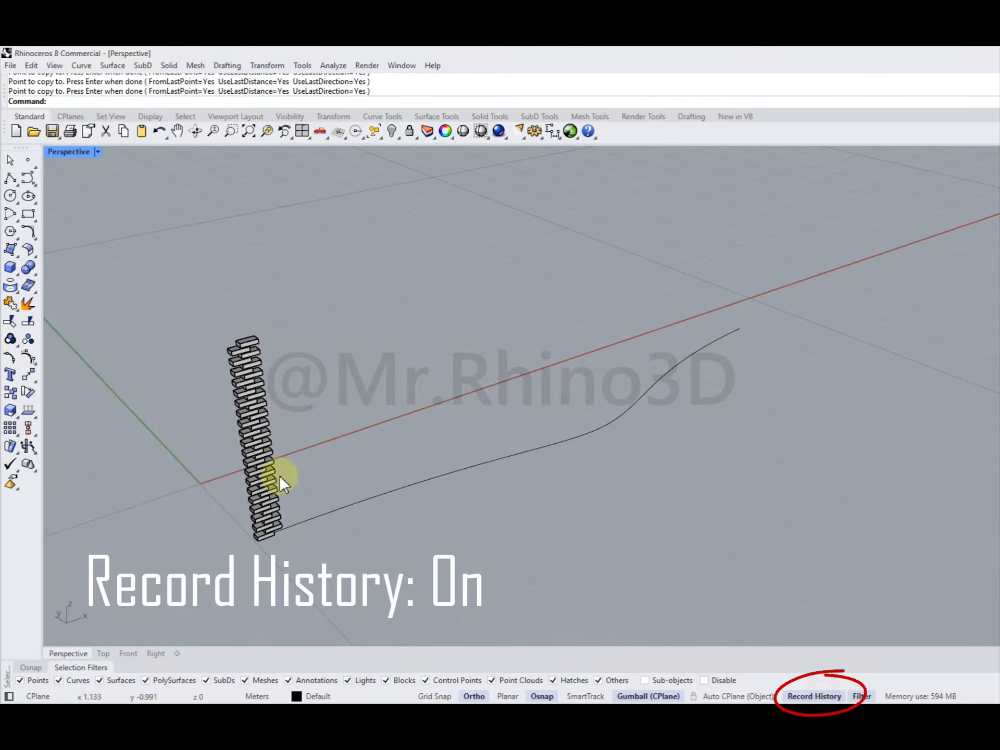
click(17, 433)
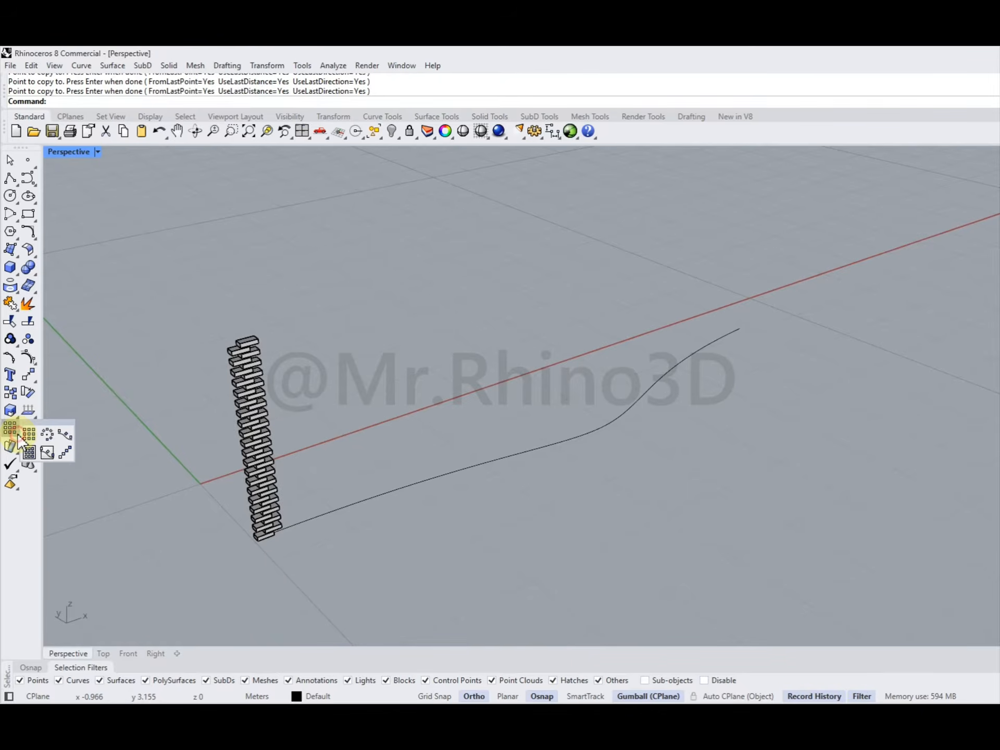
click(67, 433)
drag(194, 290, 315, 549)
key(Return)
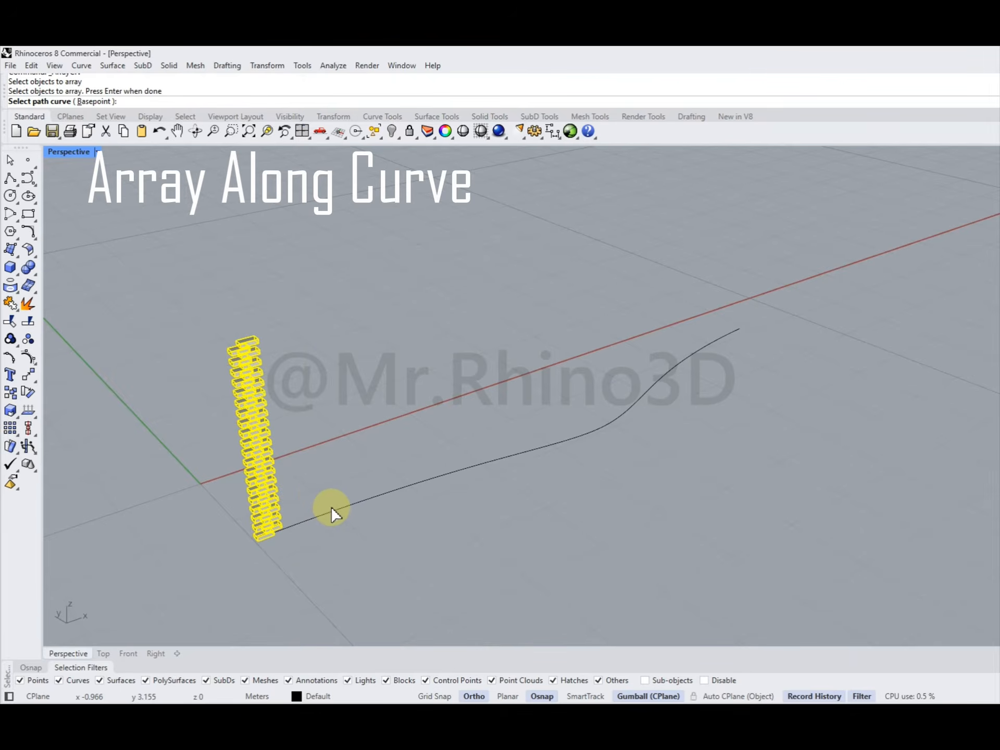
click(337, 509)
Step: Try a distance of 0.25 m between the arrayed brick columns
scroll(314, 393, up, 10)
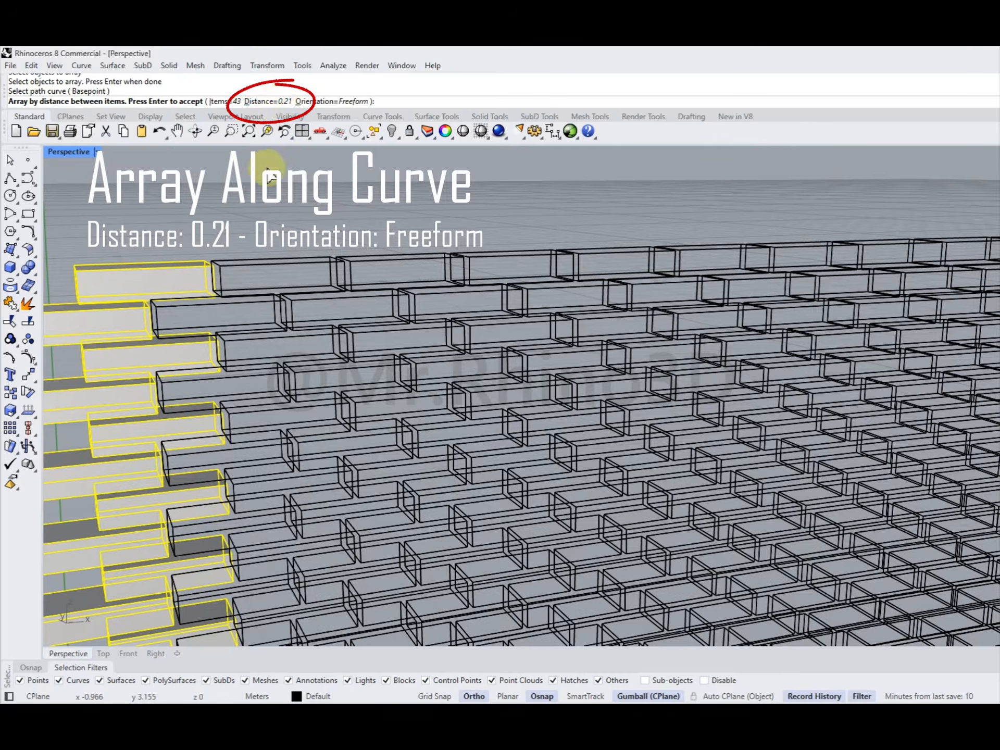
click(267, 101)
text(.25)
key(Return)
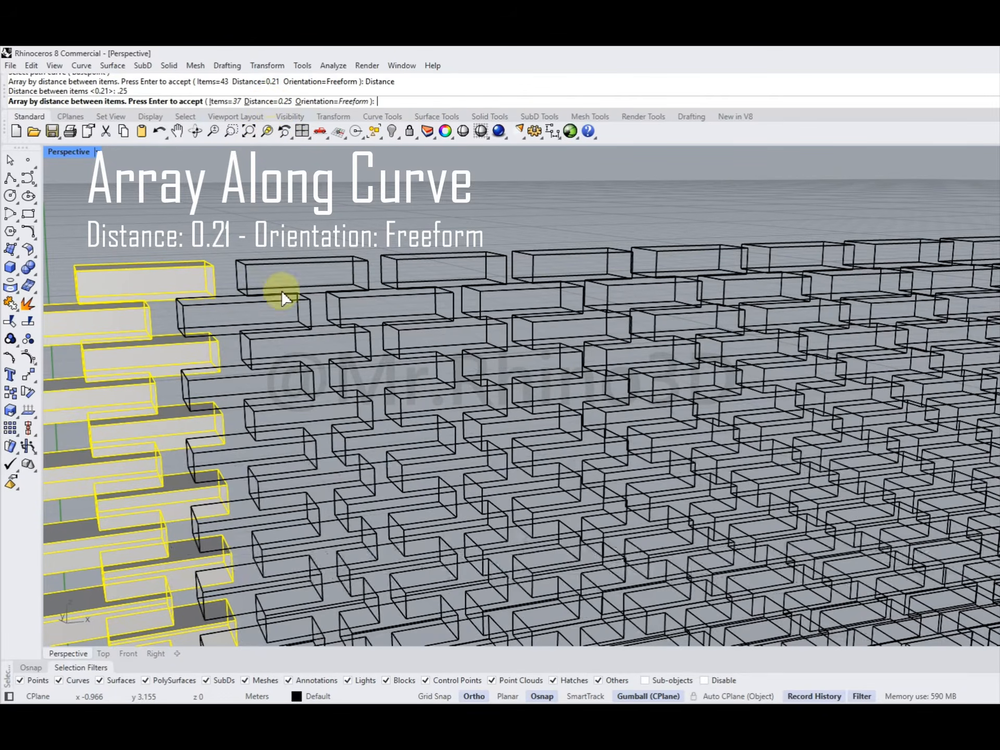
Step: Set the distance between array items to 0.21 m and complete the array with Freeform orientation
click(267, 101)
text(.21)
key(Return)
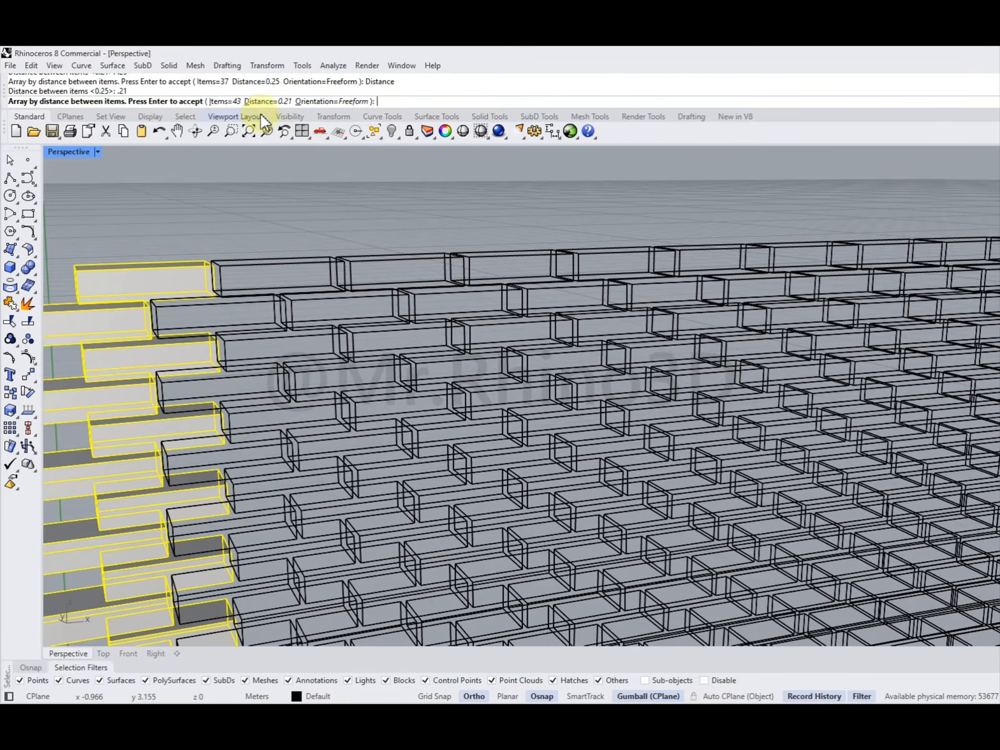
scroll(306, 266, down, 6)
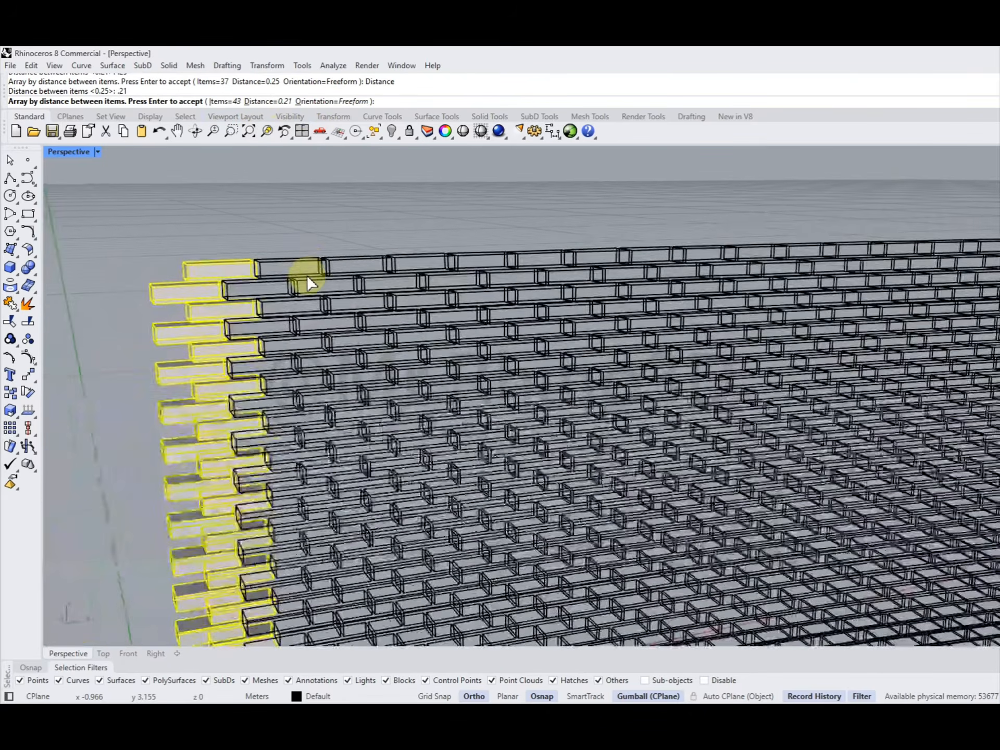
right_drag(305, 270, 330, 330)
scroll(330, 331, down, 5)
right_drag(458, 383, 514, 374)
key(Return)
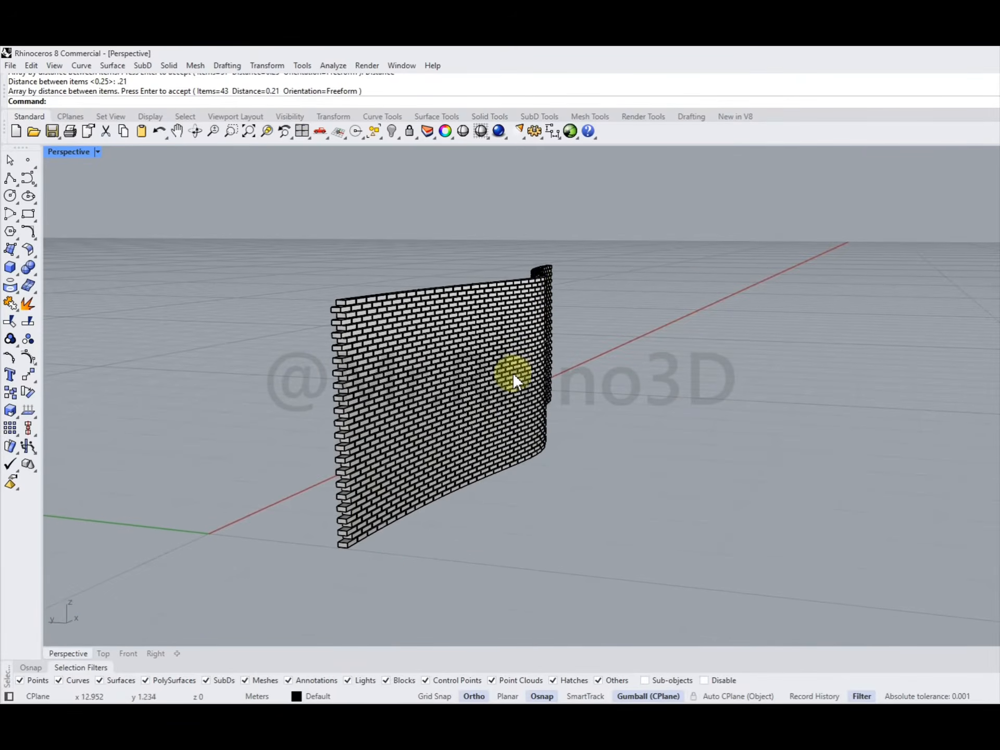
Step: Select the path curve under the brick wall and move its control points to bend the wall into stronger waves
right_drag(399, 518, 636, 603)
scroll(643, 602, up, 6)
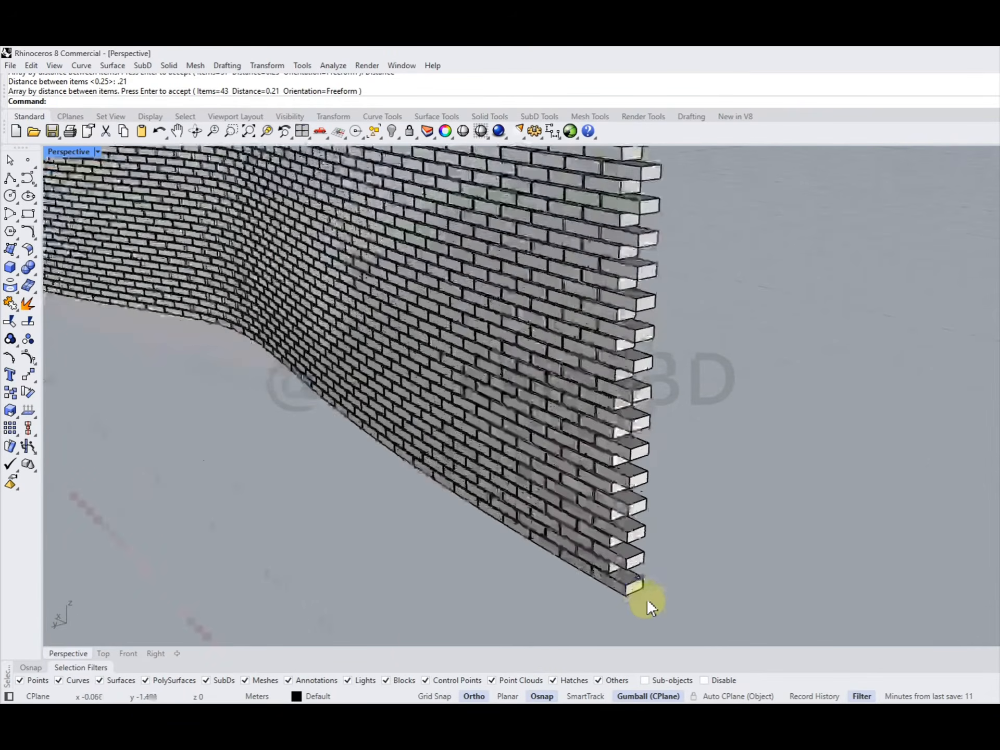
click(638, 593)
click(672, 625)
scroll(310, 425, down, 3)
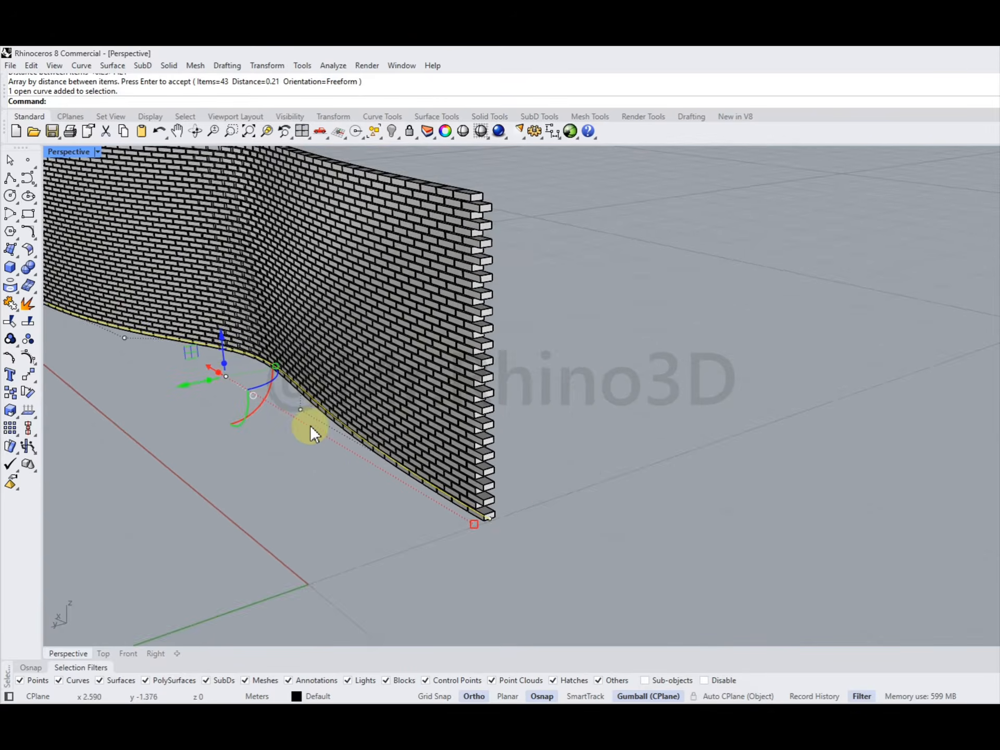
scroll(382, 504, up, 1)
drag(371, 510, 276, 521)
right_drag(292, 520, 567, 434)
drag(592, 410, 645, 423)
right_drag(645, 423, 344, 473)
drag(333, 492, 332, 556)
right_drag(526, 457, 504, 376)
key(Escape)
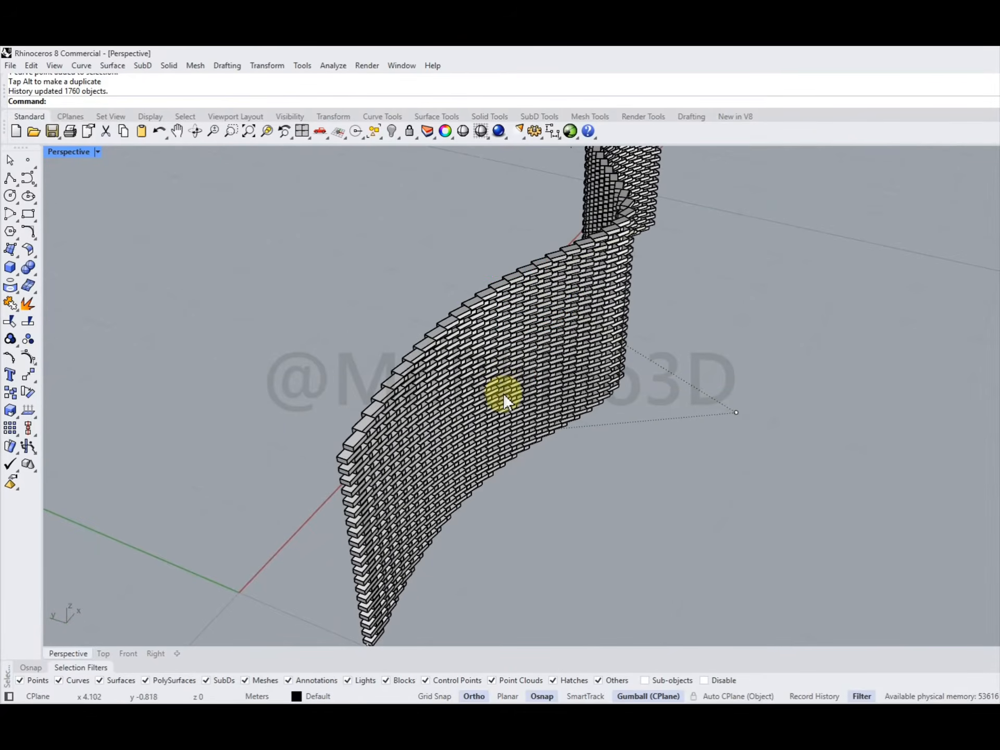
Step: Select the path curve at the wall's base and place a duplicate of it clear of the brick wall
right_drag(480, 404, 608, 559)
click(664, 553)
click(664, 552)
scroll(576, 489, down, 6)
drag(497, 344, 191, 360)
Step: Copy the base brick of the existing wall from its corner to the start of the duplicated curve
click(526, 516)
scroll(614, 504, up, 6)
click(620, 508)
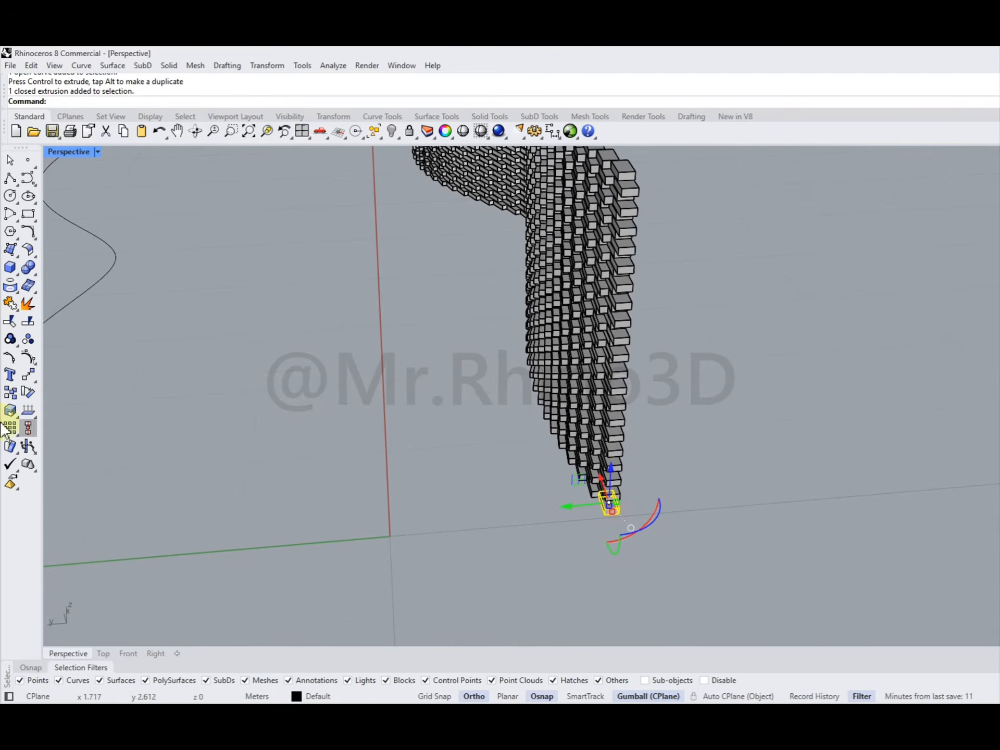
click(10, 410)
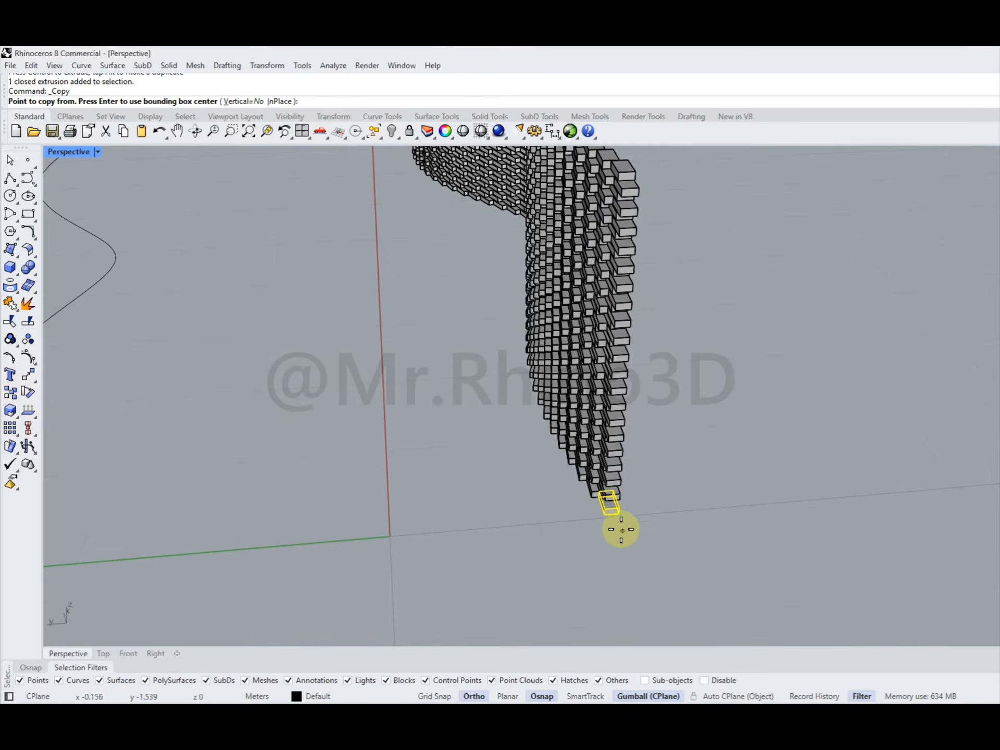
click(610, 515)
right_drag(609, 516, 390, 523)
click(213, 550)
key(Return)
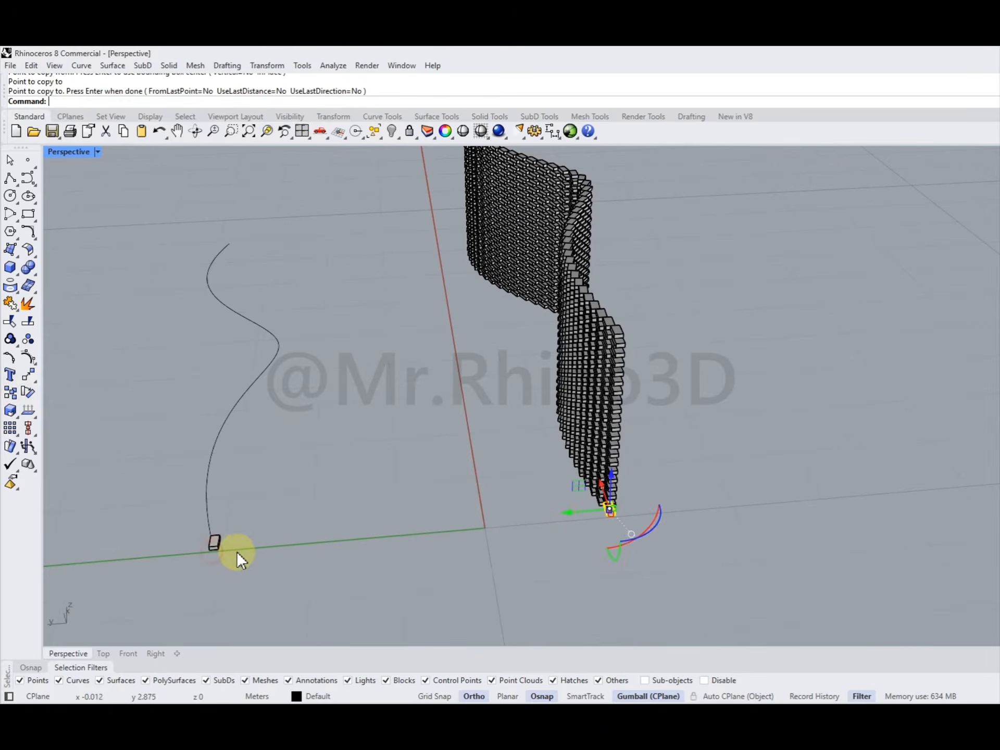
Step: Select the duplicated curve and move two of its control points to reshape its waves
scroll(308, 546, up, 5)
scroll(303, 538, down, 5)
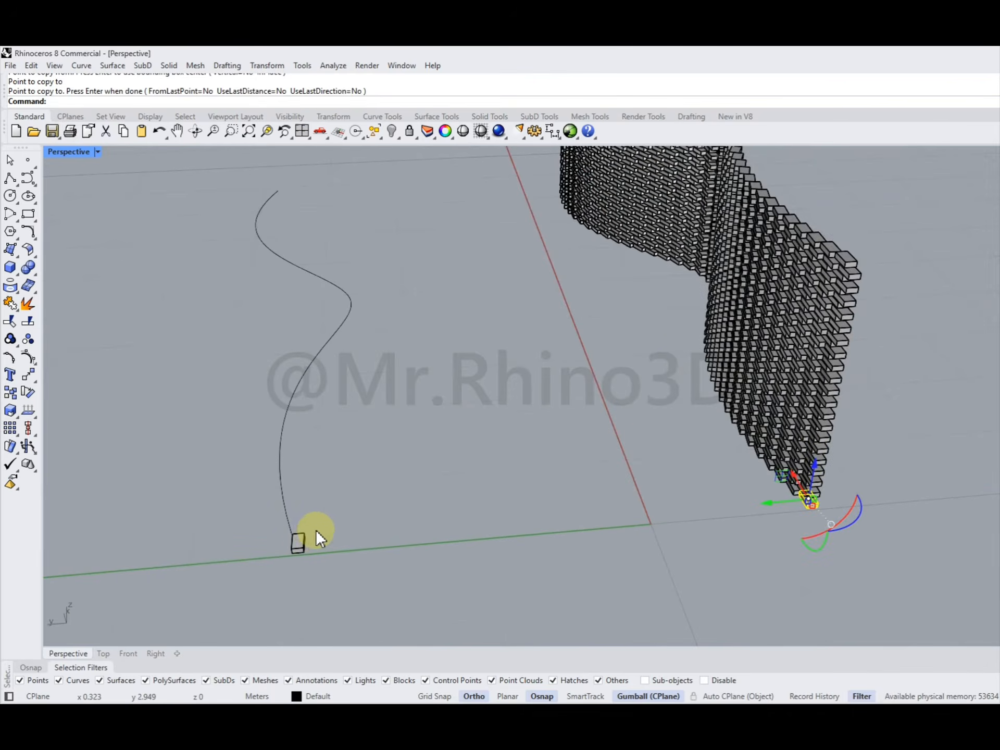
click(294, 539)
scroll(297, 539, up, 5)
scroll(298, 539, up, 2)
scroll(298, 538, down, 5)
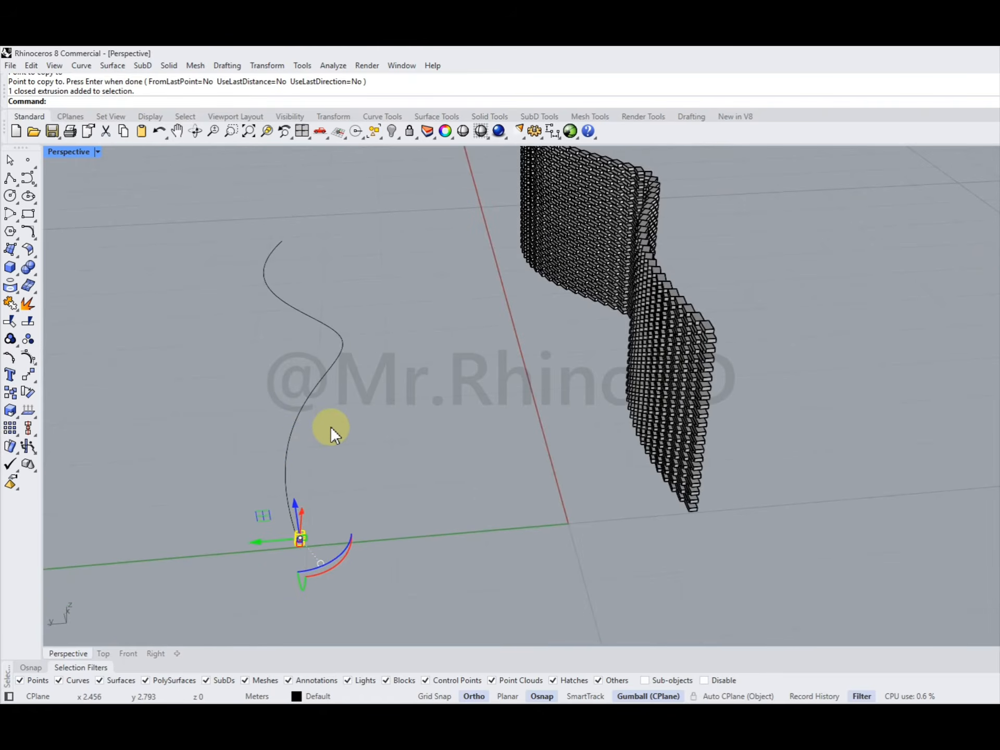
click(301, 415)
drag(219, 371, 251, 428)
click(441, 303)
drag(401, 336, 340, 335)
Step: Copy the brick at the duplicated curve's start onto its own top, offset lengthwise and sideways for a staggered bond
scroll(335, 513, up, 3)
right_drag(334, 512, 247, 428)
click(240, 430)
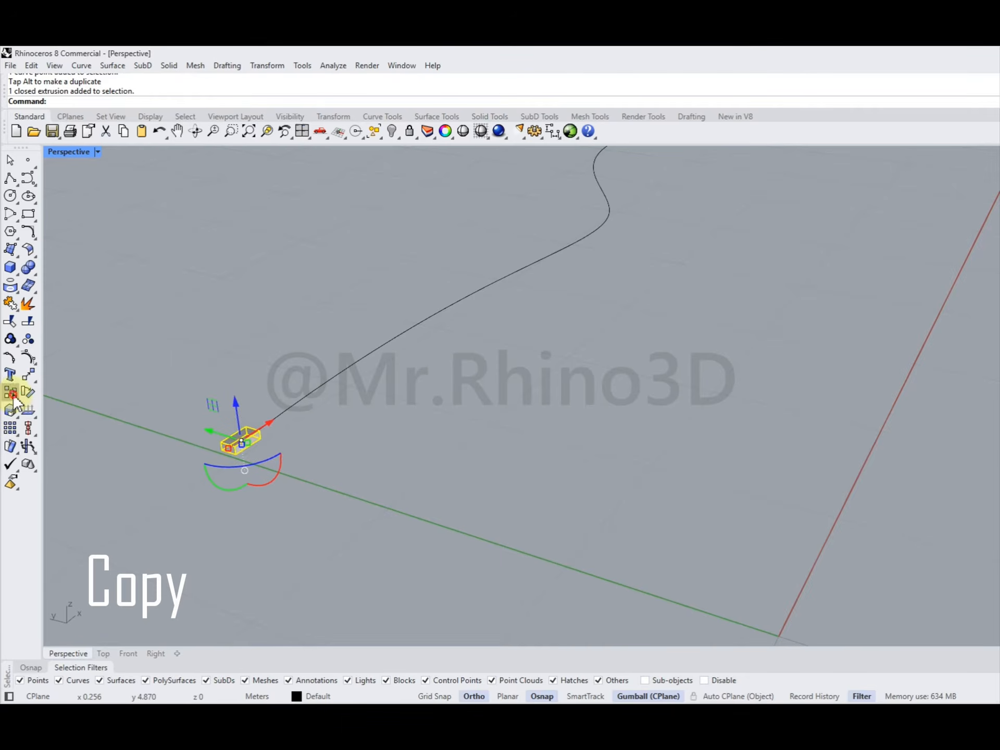
click(11, 393)
click(253, 440)
click(264, 422)
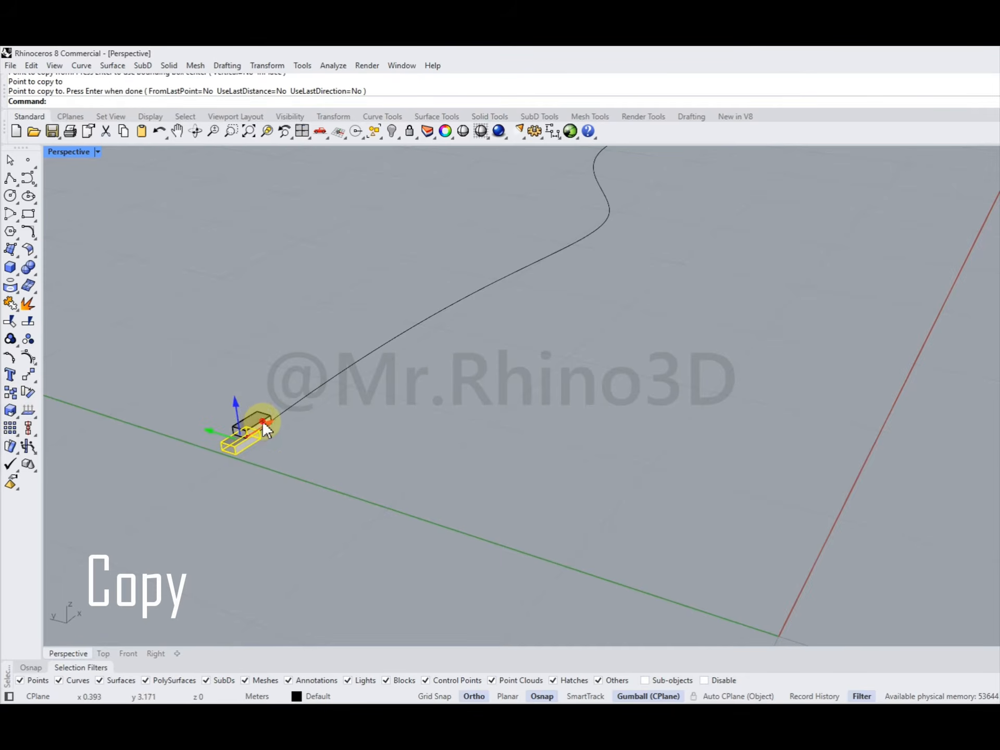
key(Return)
Step: Raise the upper brick by 0.01 m to leave a joint gap between the two bricks
click(261, 416)
click(249, 392)
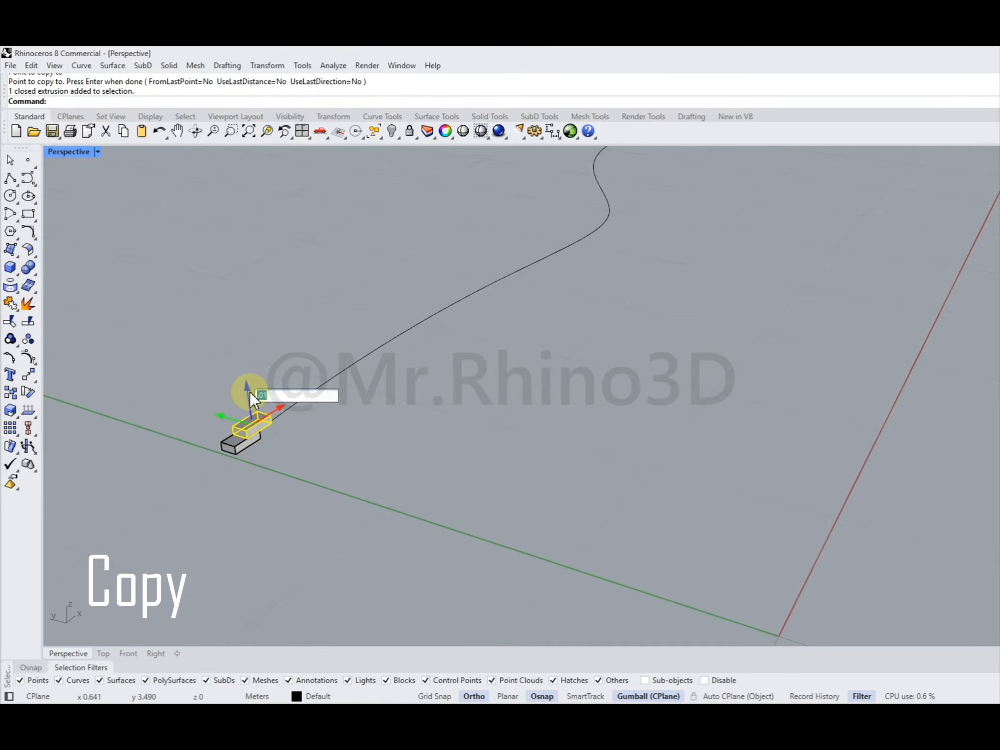
key(Return)
Step: Select both staggered bricks and copy the pair vertically by 0.12 m
shift+click(230, 446)
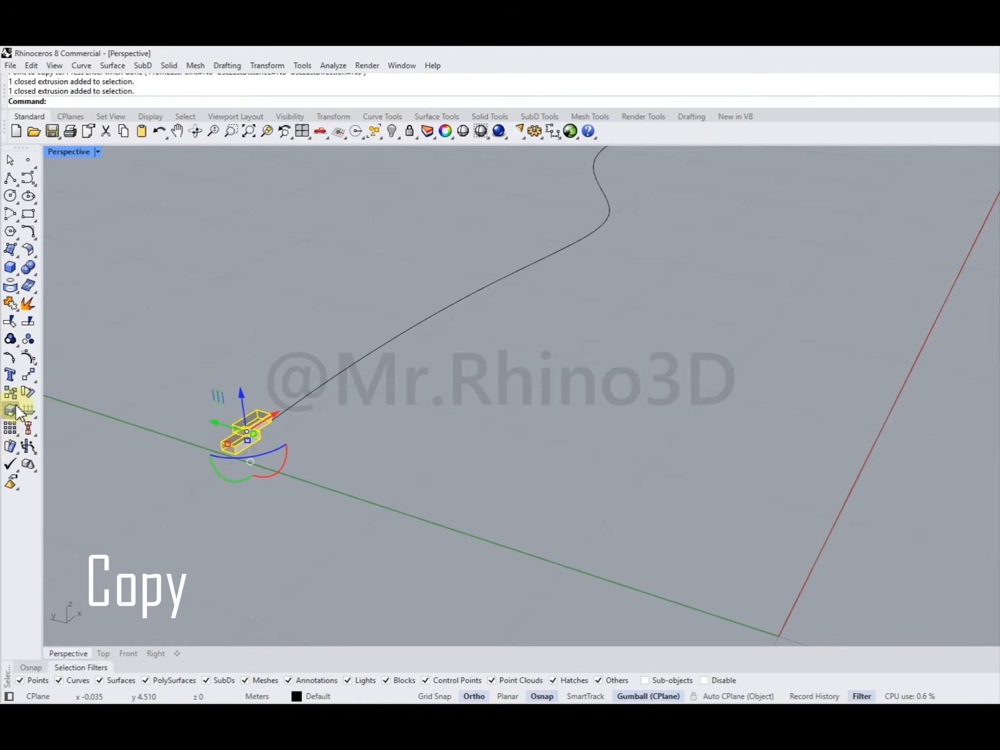
click(11, 393)
scroll(222, 446, up, 2)
click(232, 446)
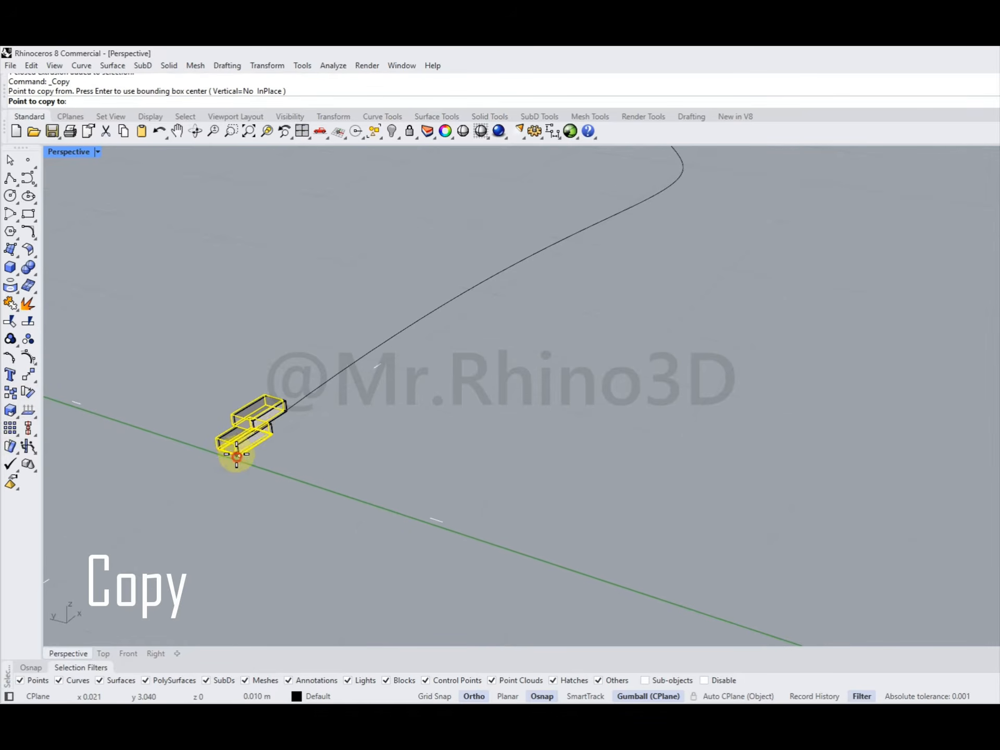
text(.12)
key(Return)
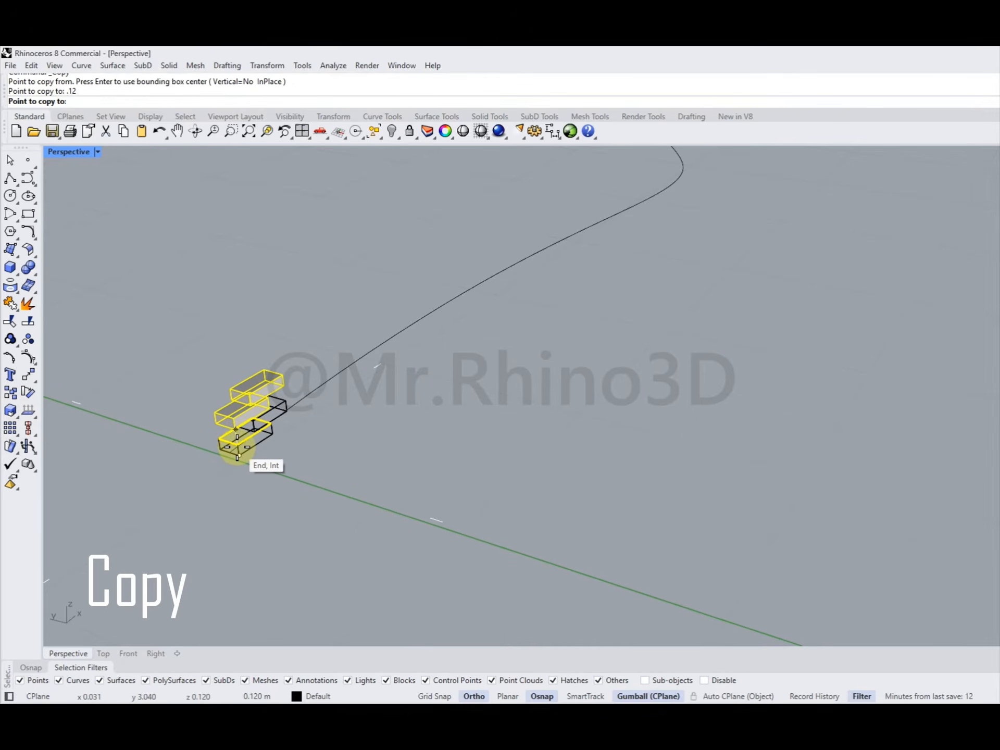
click(235, 432)
Step: Repeat the pair upward with FromLastPoint, UseLastDistance and UseLastDirection set to Yes until a tall brick column is stacked, and finish copying
click(217, 101)
click(259, 101)
click(316, 101)
scroll(340, 271, down, 4)
shift+right_drag(340, 271, 292, 358)
click(292, 358)
click(295, 340)
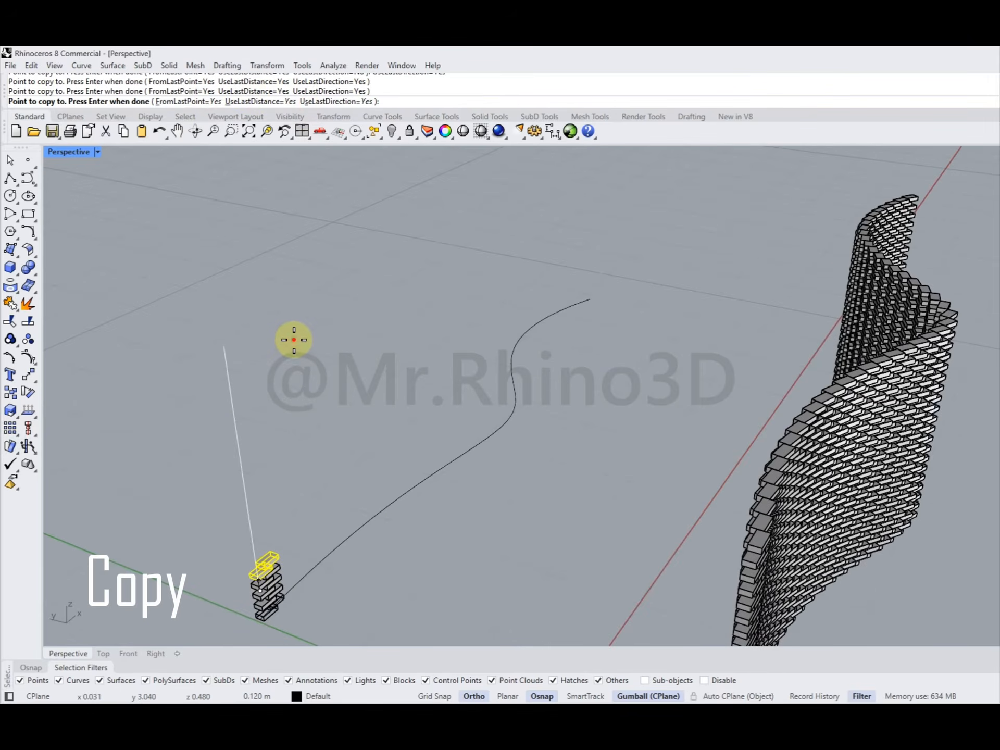
click(295, 338)
click(293, 336)
click(293, 335)
click(295, 326)
click(296, 322)
scroll(297, 323, down, 5)
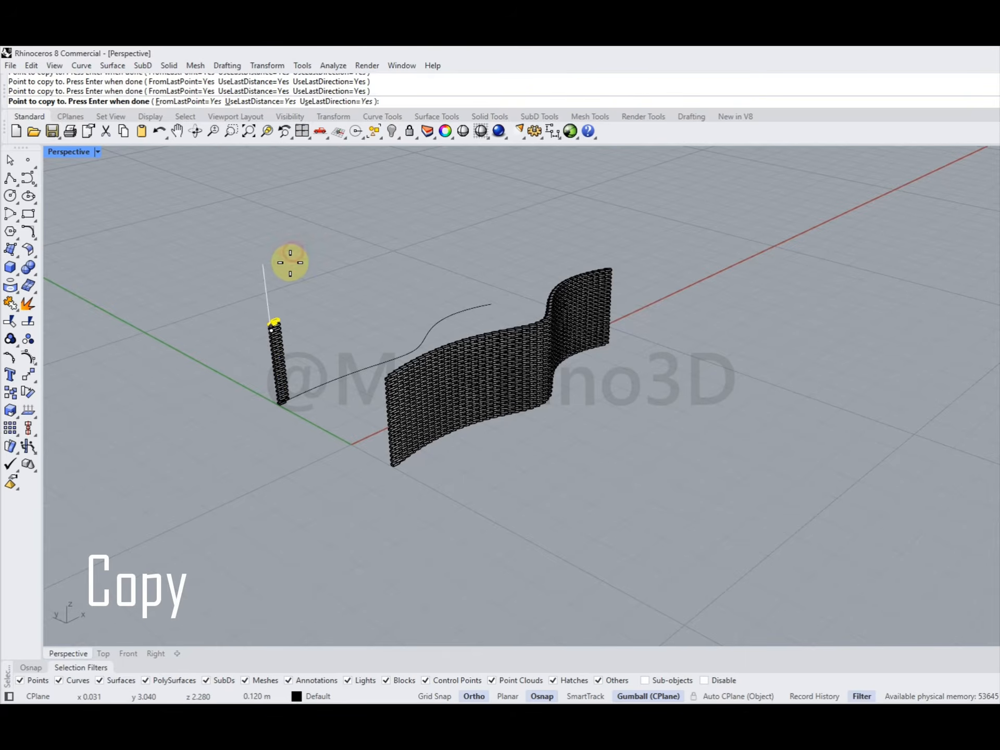
key(Return)
scroll(268, 337, up, 6)
key(Escape)
scroll(339, 417, up, 2)
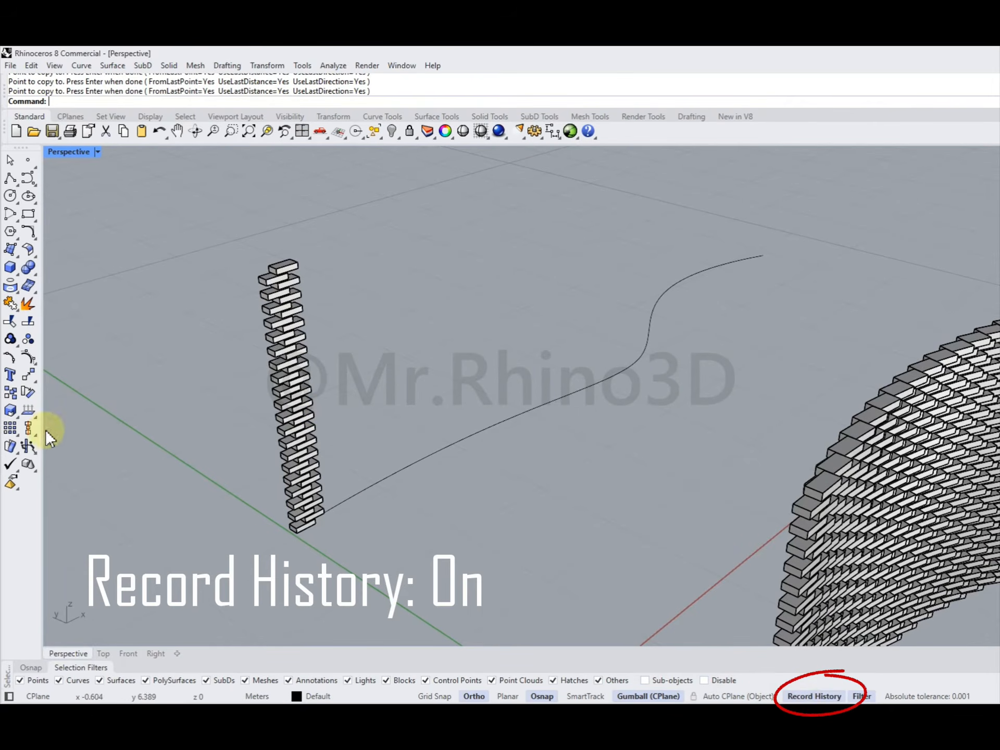
Step: With history recording on, array the brick column along the duplicated curve at a 0.21 m distance with Roadlike orientation
click(26, 445)
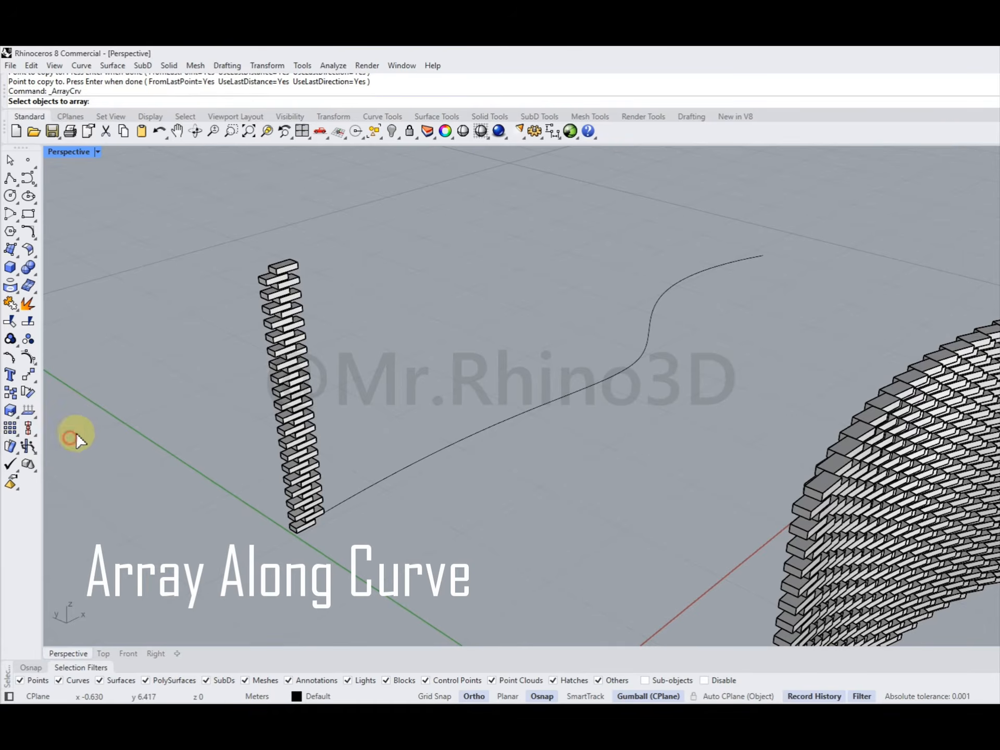
drag(262, 388, 348, 576)
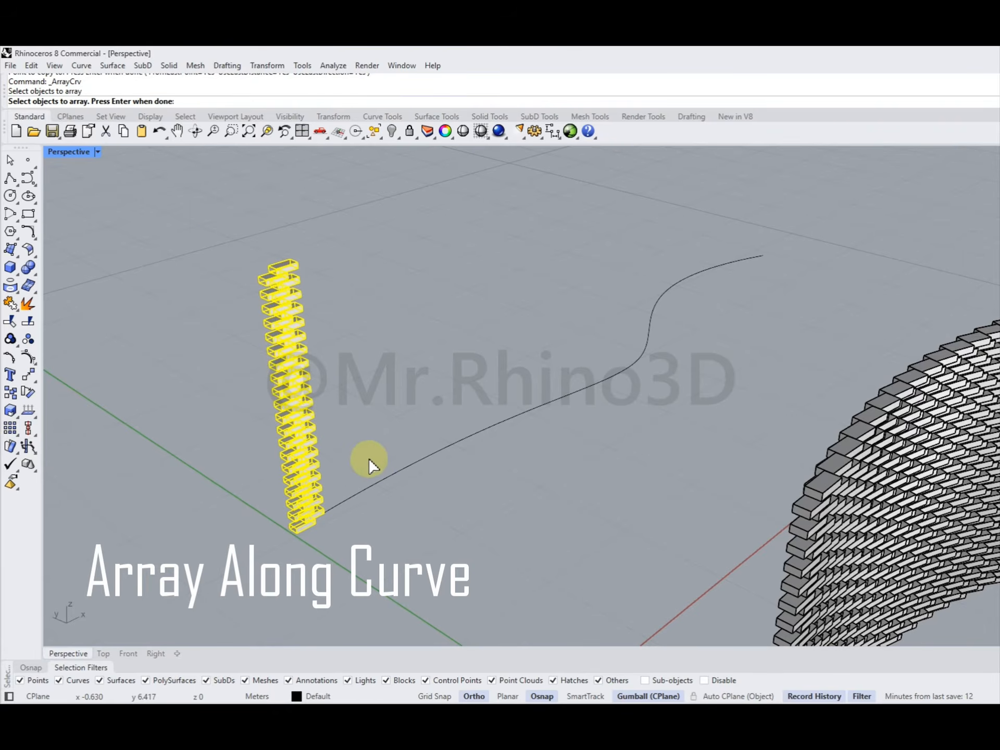
key(Return)
click(383, 478)
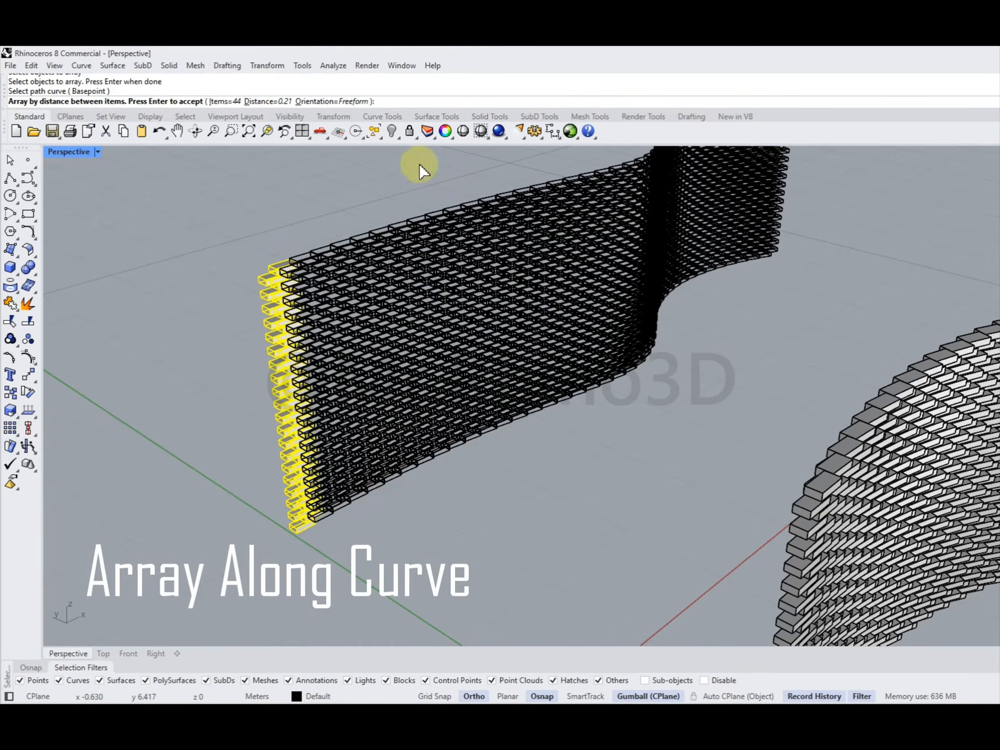
click(360, 101)
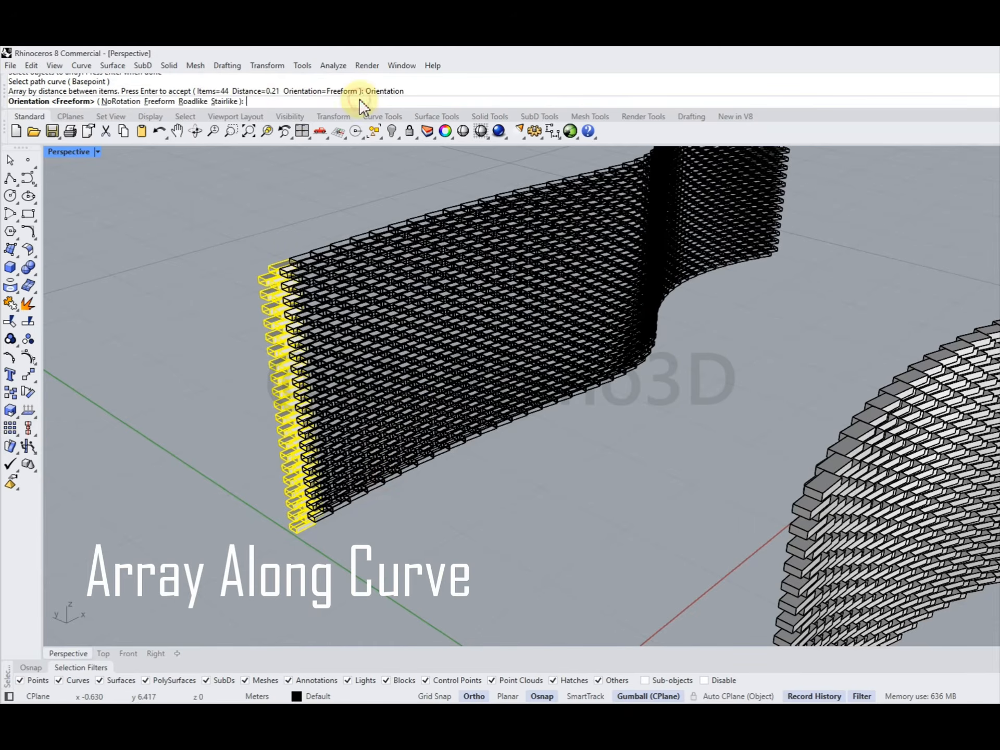
click(192, 102)
shift+right_drag(292, 200, 276, 258)
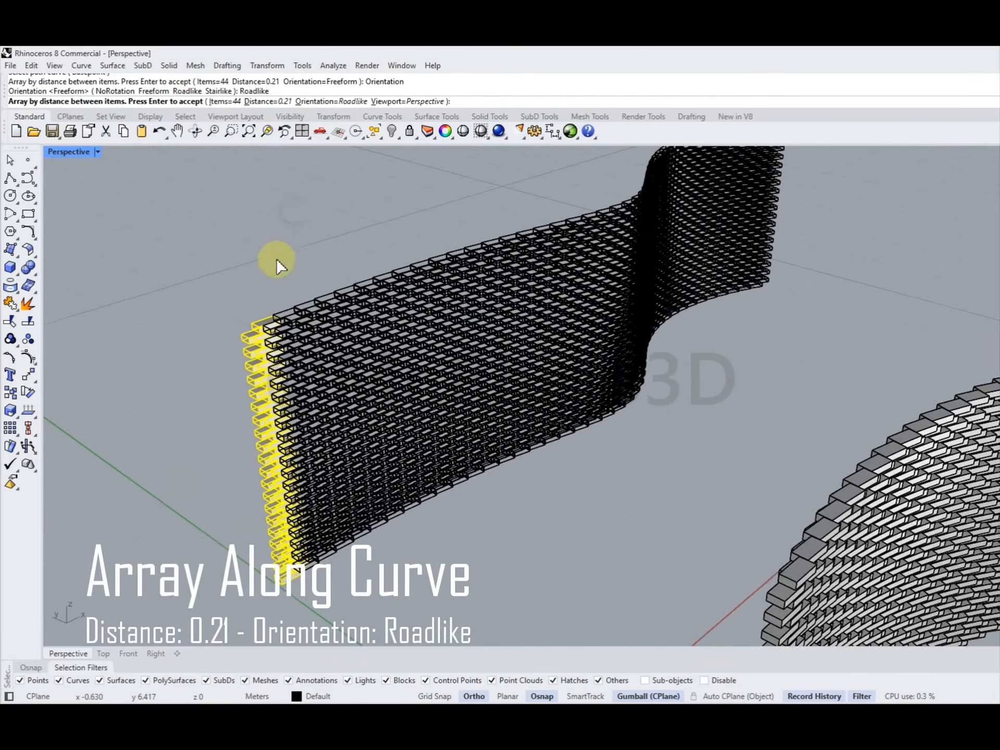
key(Return)
Step: Select the path curve under the new wall and move the control point near its start outward
right_drag(335, 402, 529, 459)
right_drag(583, 547, 599, 593)
click(598, 591)
key(Return)
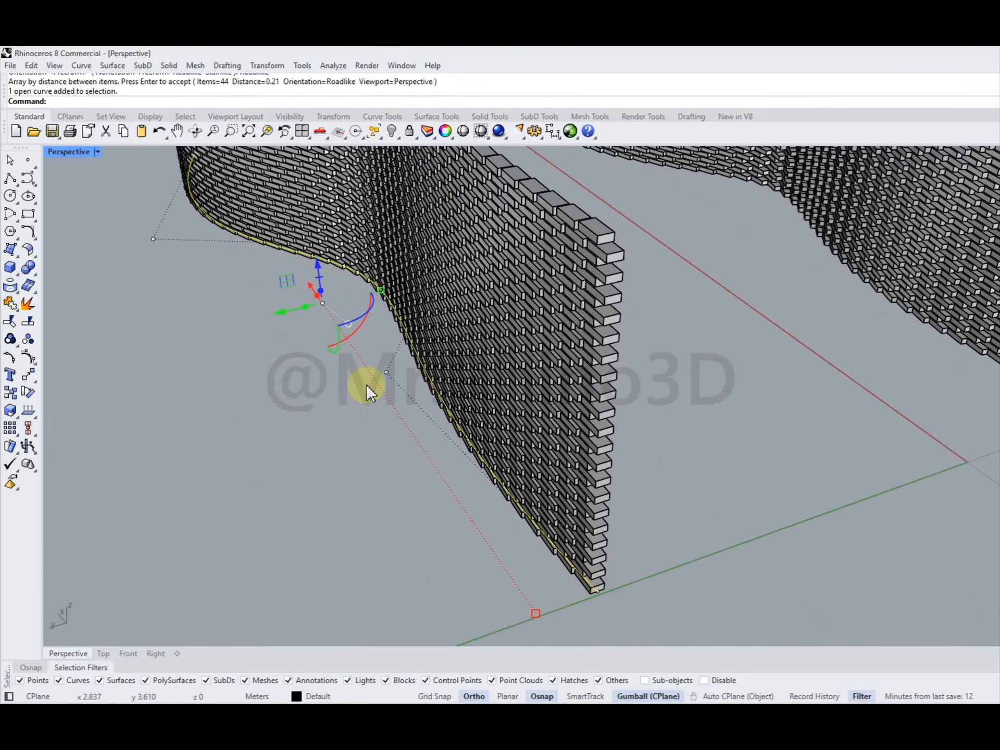
click(386, 372)
right_drag(396, 364, 387, 445)
drag(386, 446, 333, 463)
Step: Shift the path curve's middle control point back and forth across the wall to reshape the bend
right_drag(430, 406, 380, 320)
click(381, 320)
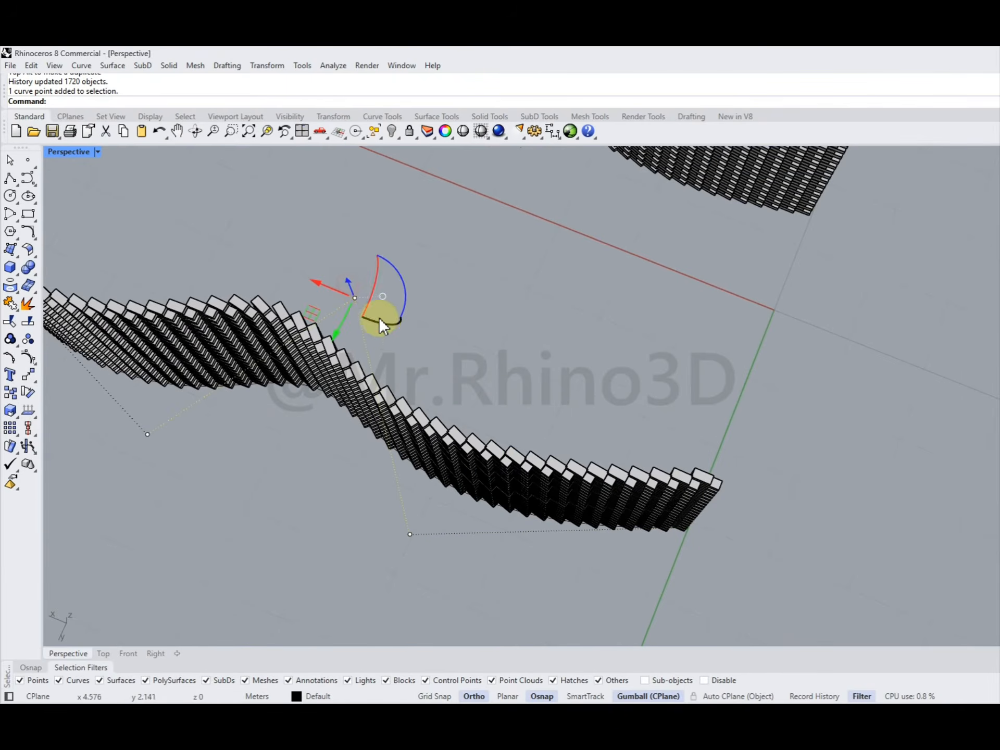
drag(349, 310, 361, 287)
shift+right_drag(390, 333, 517, 349)
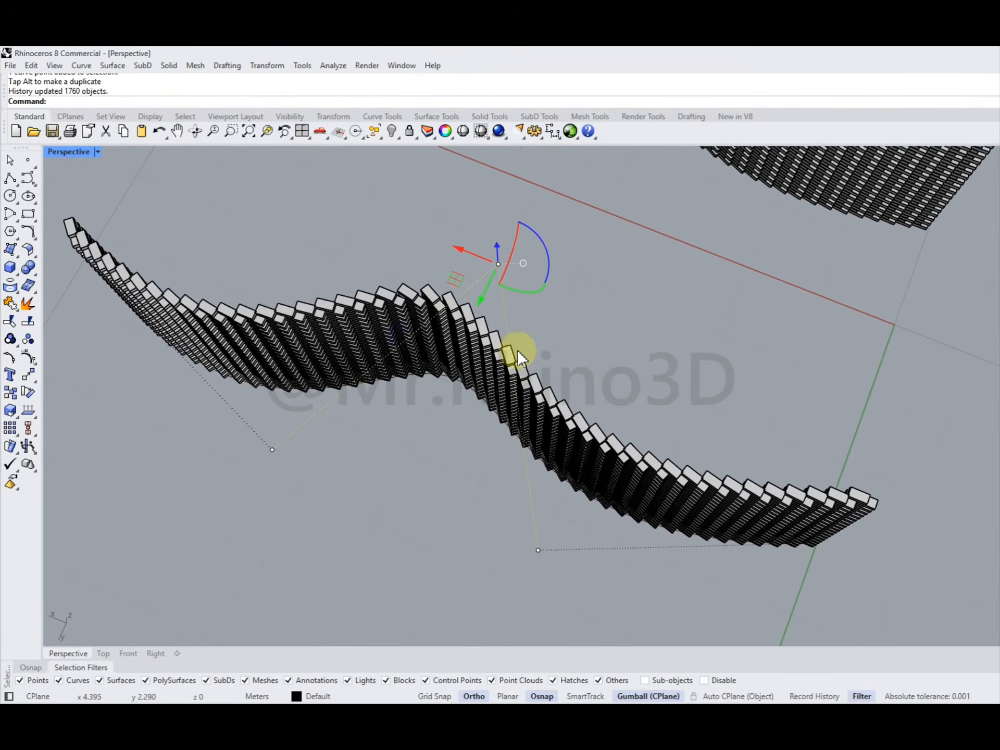
drag(480, 304, 388, 544)
Step: Switch the perspective viewport to Rendered display mode
right_drag(412, 520, 311, 334)
right_drag(496, 309, 348, 319)
click(97, 151)
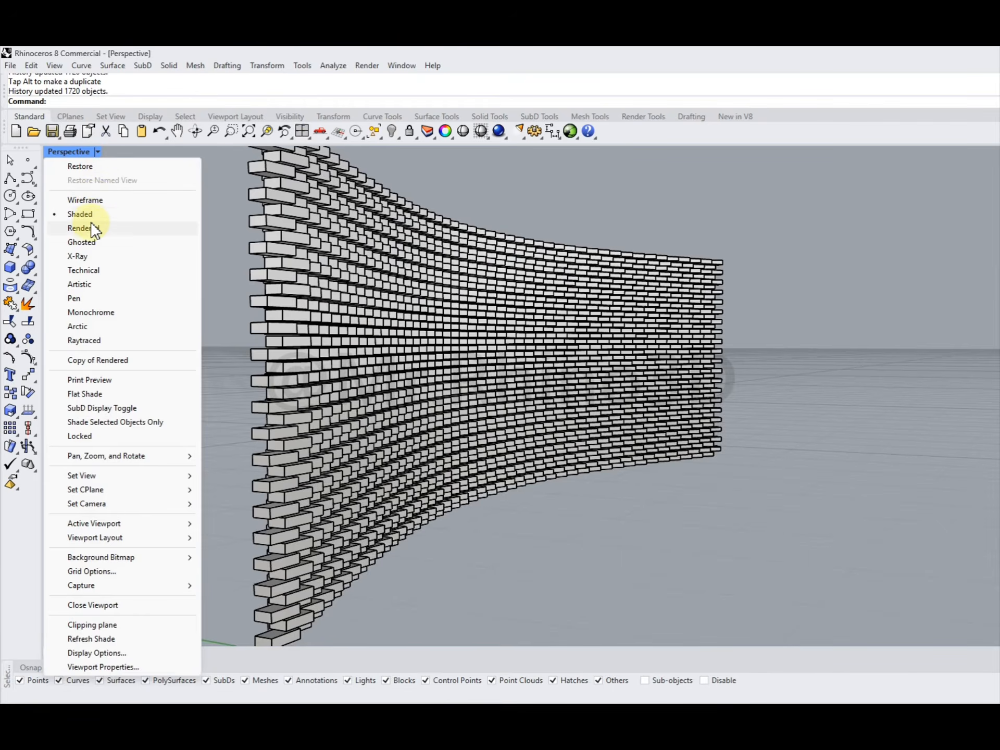
click(87, 227)
Step: Examine the rendered brick walls up close and from several sides to check the bond and curvature
right_drag(411, 335, 593, 337)
scroll(461, 371, up, 5)
right_drag(461, 371, 266, 361)
scroll(267, 360, down, 5)
scroll(720, 408, up, 3)
right_drag(725, 409, 535, 365)
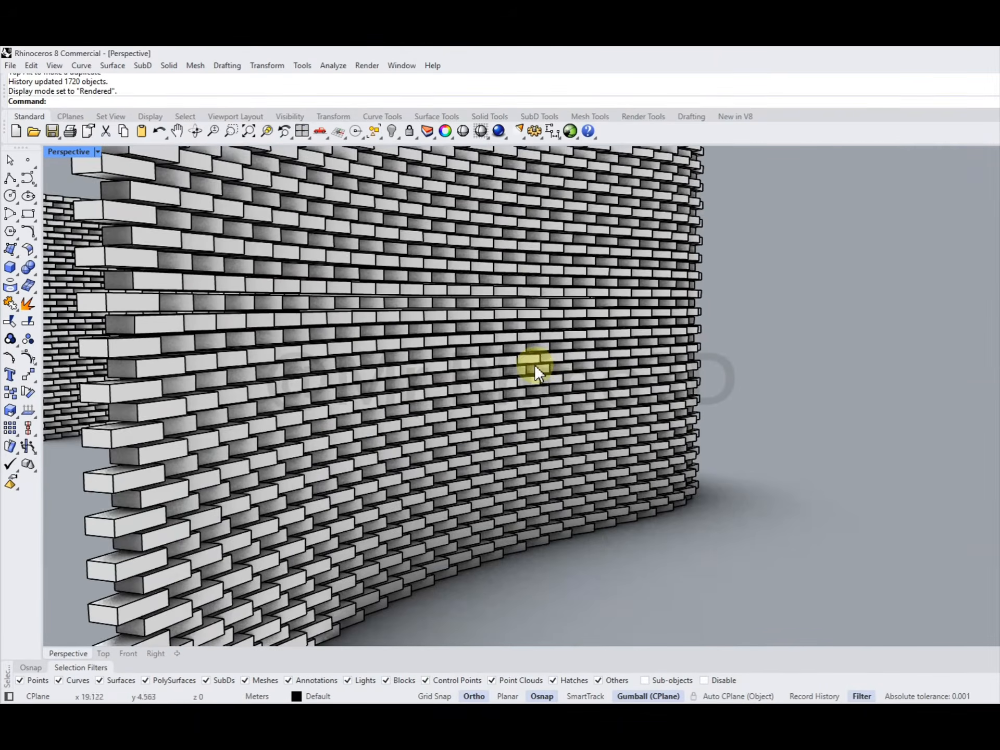
scroll(534, 365, down, 3)
right_drag(474, 351, 532, 363)
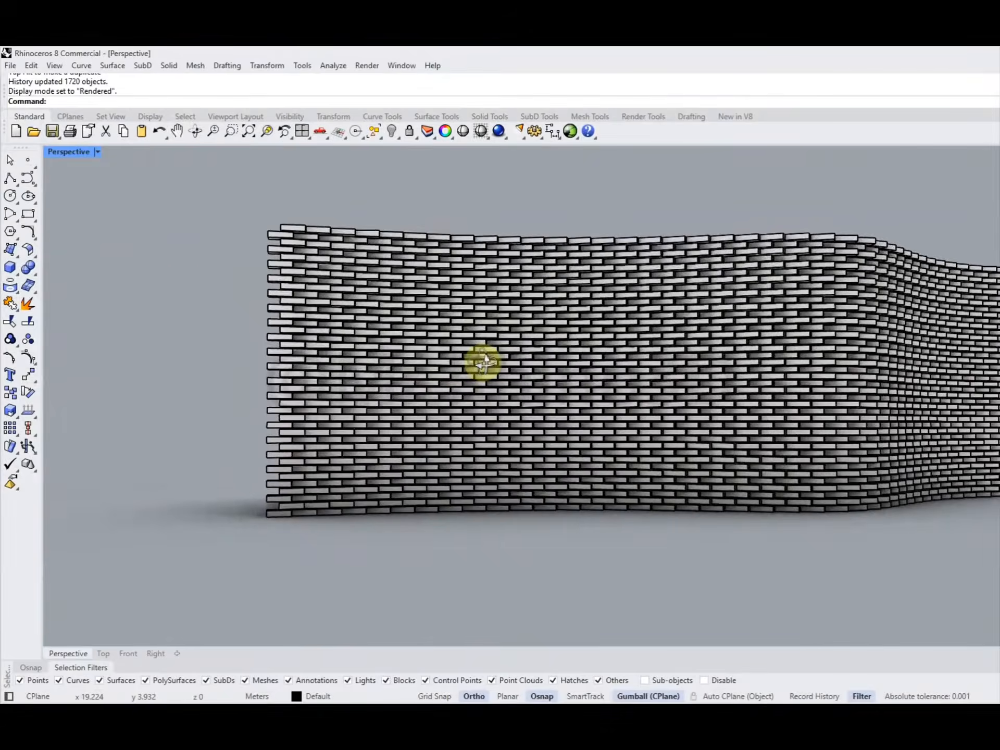
right_drag(482, 362, 484, 411)
scroll(677, 380, up, 2)
scroll(688, 371, up, 2)
scroll(605, 320, down, 3)
scroll(583, 325, down, 4)
right_drag(570, 405, 635, 414)
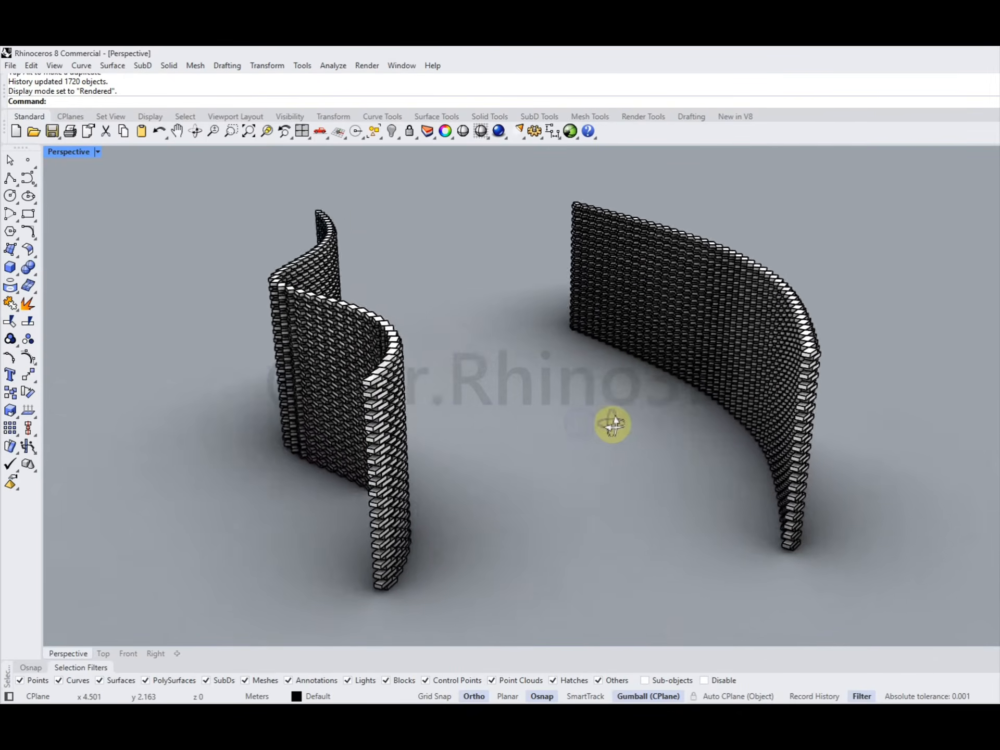